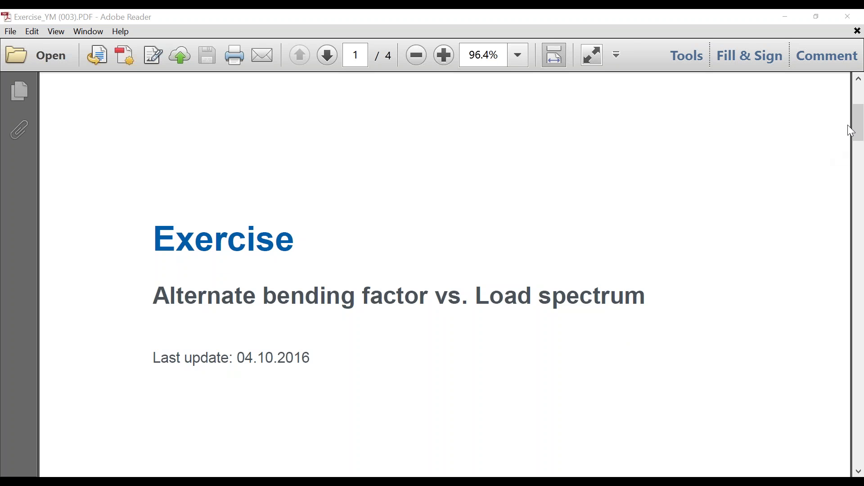
# Step: Read the exercise task on the second page, including the example file, operating conditions and alternating torque percentages
pyautogui.moveTo(862, 118); pyautogui.dragTo(845, 208)
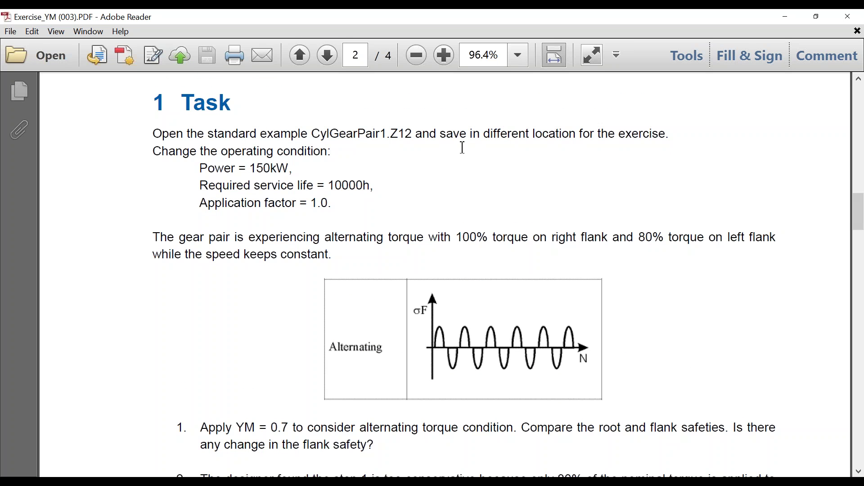
pyautogui.moveTo(312, 134); pyautogui.dragTo(411, 133)
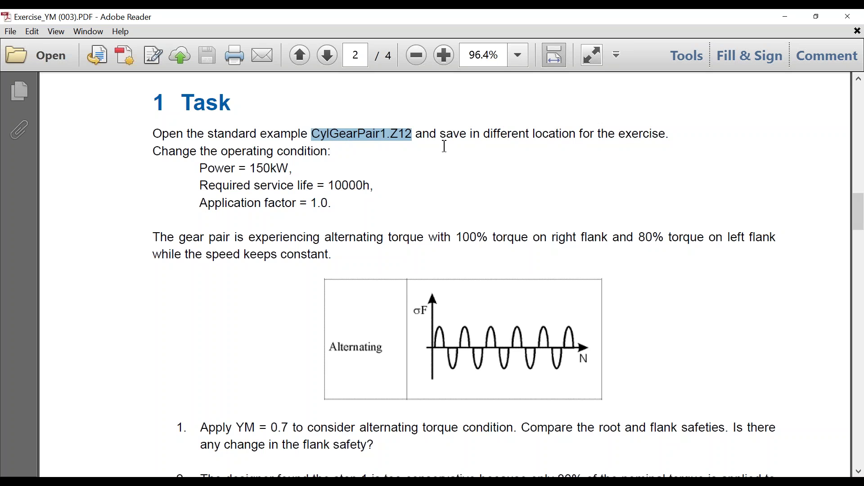
pyautogui.click(398, 181)
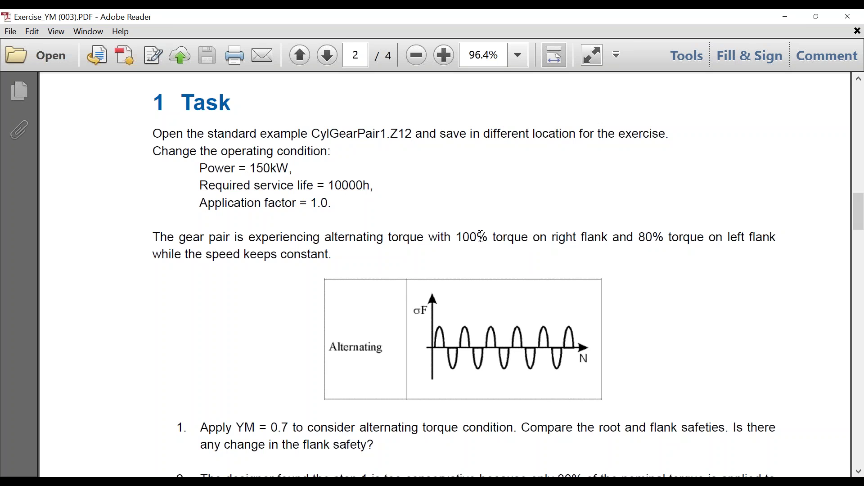
pyautogui.moveTo(458, 238); pyautogui.dragTo(697, 239)
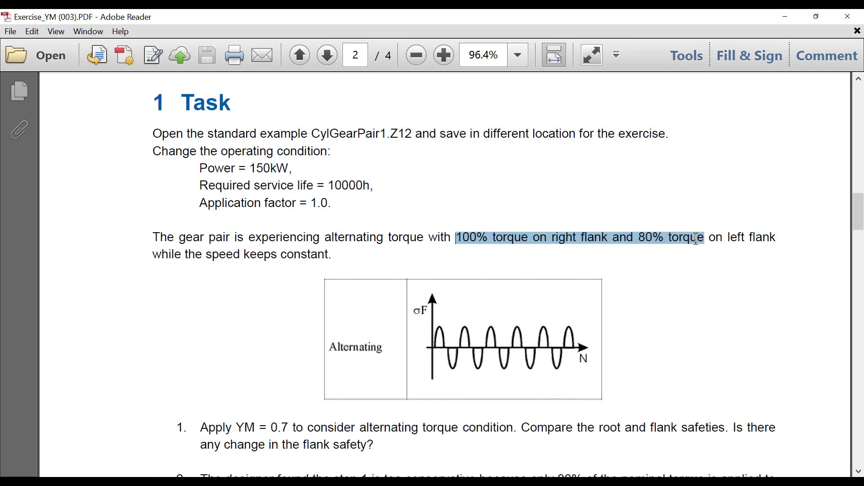
pyautogui.click(690, 217)
pyautogui.scroll(-1, 604, 239)
pyautogui.scroll(1, 604, 238)
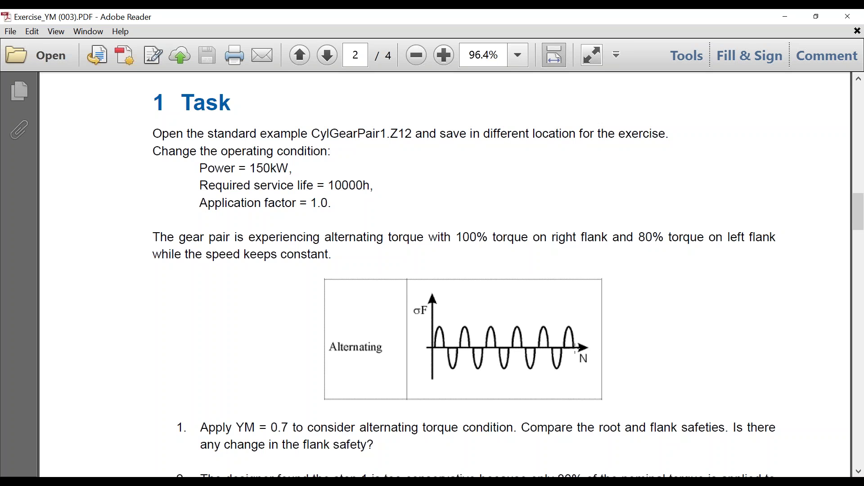
# Step: Switch to KISSsoft and check the gear pair's power, required service life and application factor in the rating data
pyautogui.click(851, 26)
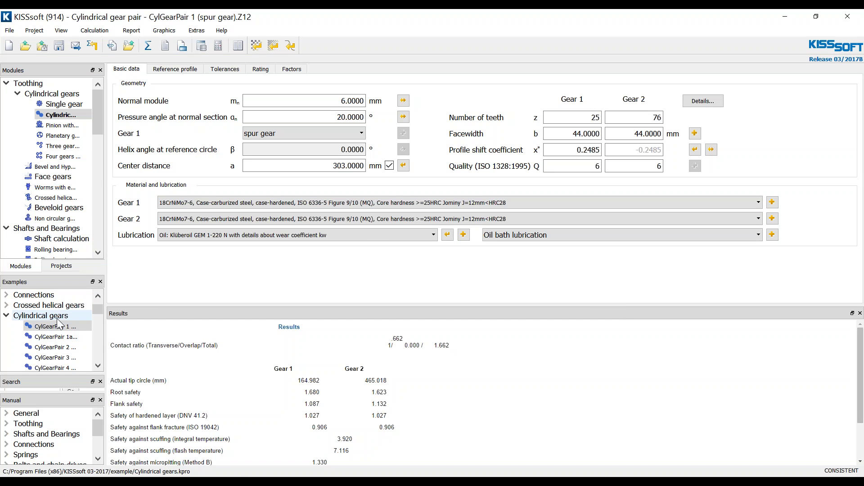
pyautogui.click(261, 69)
pyautogui.doubleClick(750, 112)
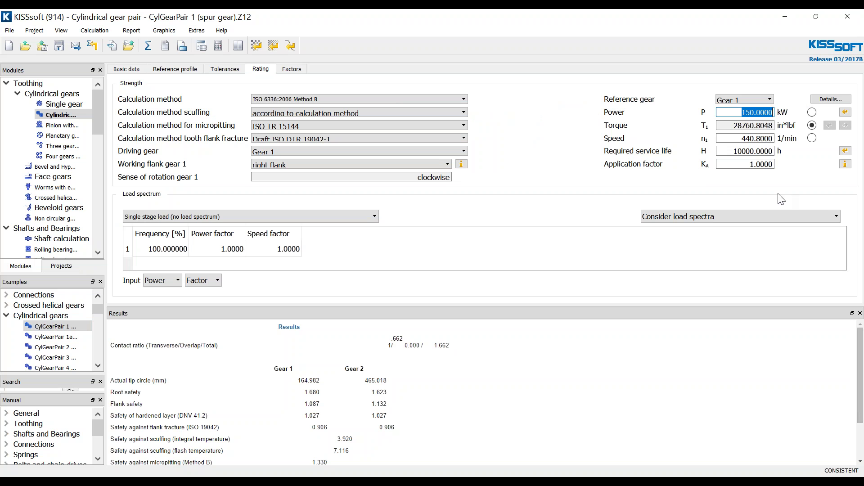
pyautogui.doubleClick(740, 151)
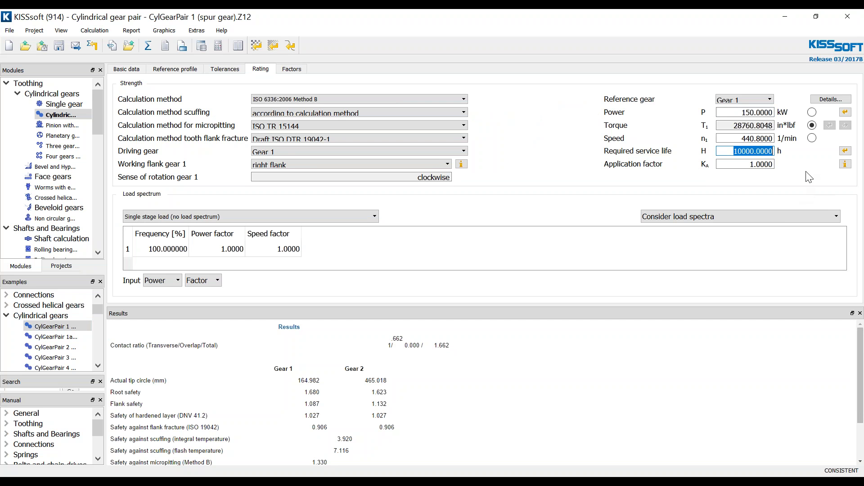
pyautogui.doubleClick(761, 164)
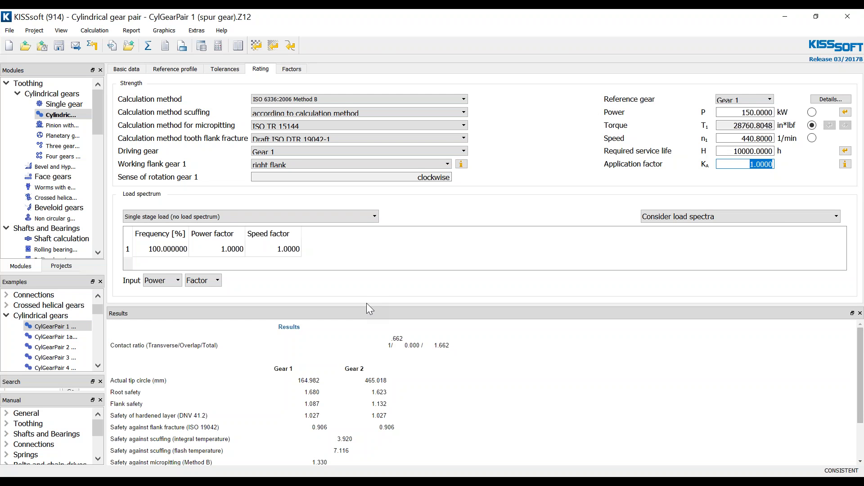
# Step: Enlarge the input area above the results and change the torque unit to Nm
pyautogui.moveTo(366, 303); pyautogui.dragTo(368, 335)
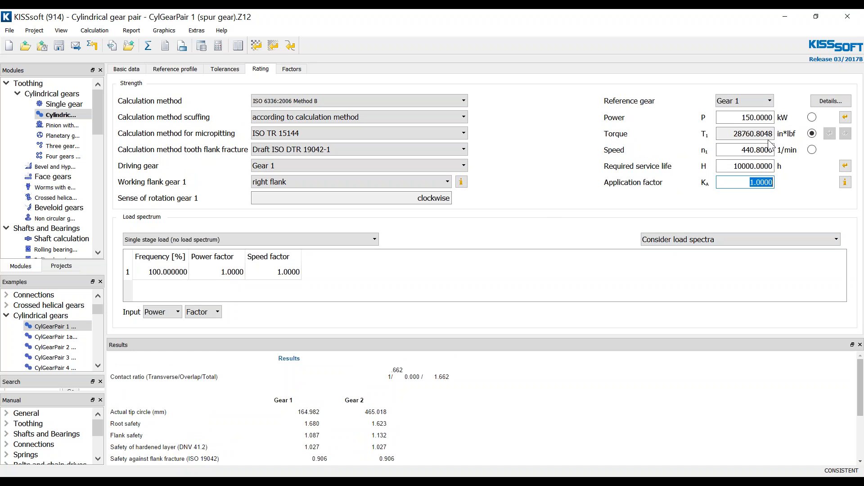
pyautogui.click(786, 134)
pyautogui.click(797, 154)
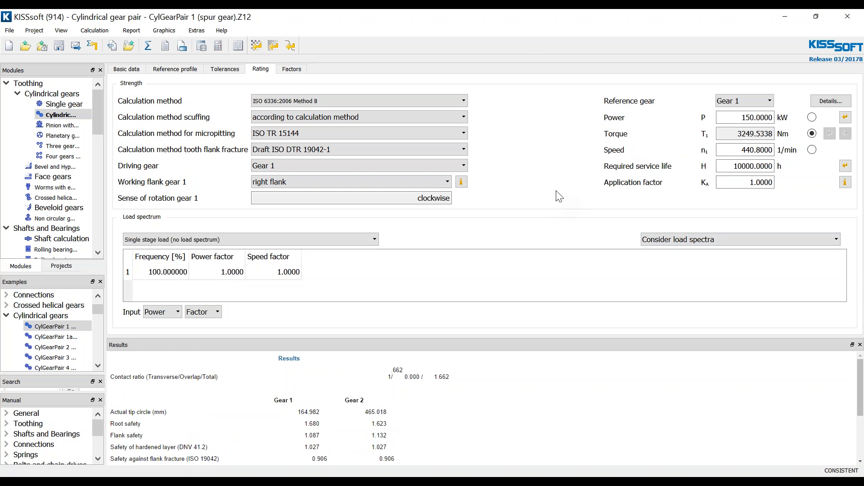
# Step: View the information table of alternating bending factors by operating mode and close it
pyautogui.click(291, 70)
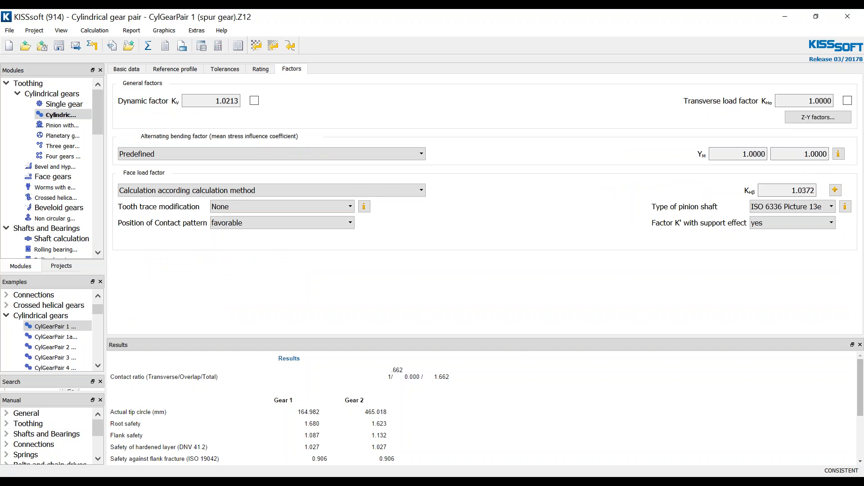
pyautogui.click(838, 154)
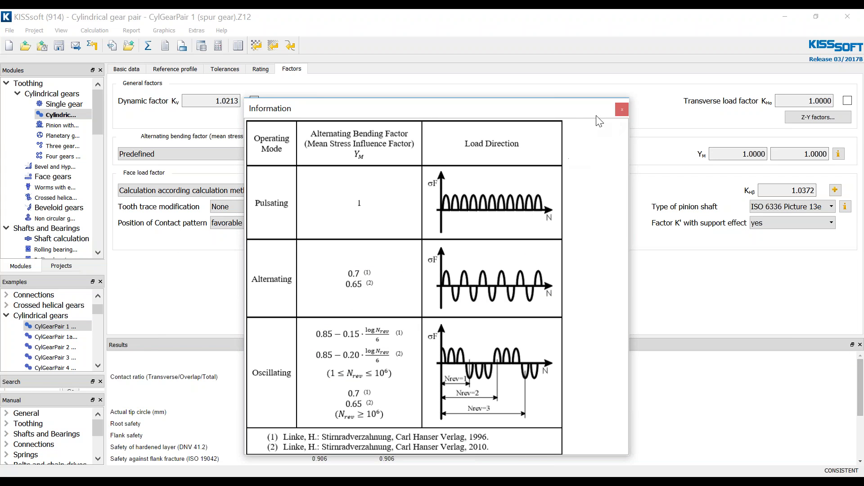
pyautogui.moveTo(596, 120); pyautogui.dragTo(2, 342)
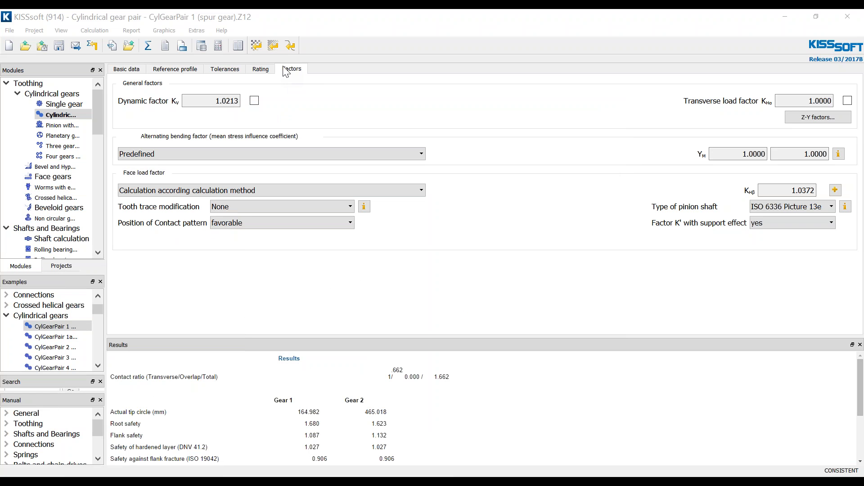
# Step: Set the alternating bending factor to Own Input with YM 0.7 for both gears
pyautogui.click(425, 156)
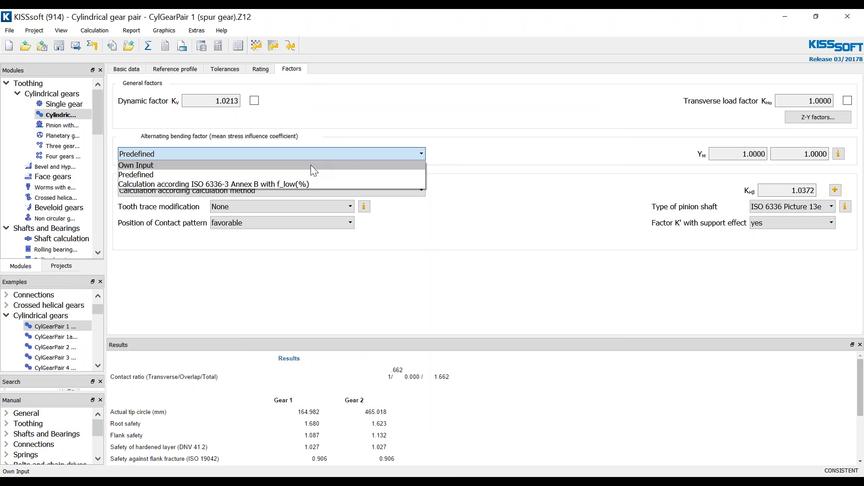
pyautogui.click(311, 165)
pyautogui.press('Tab')
pyautogui.write('0')
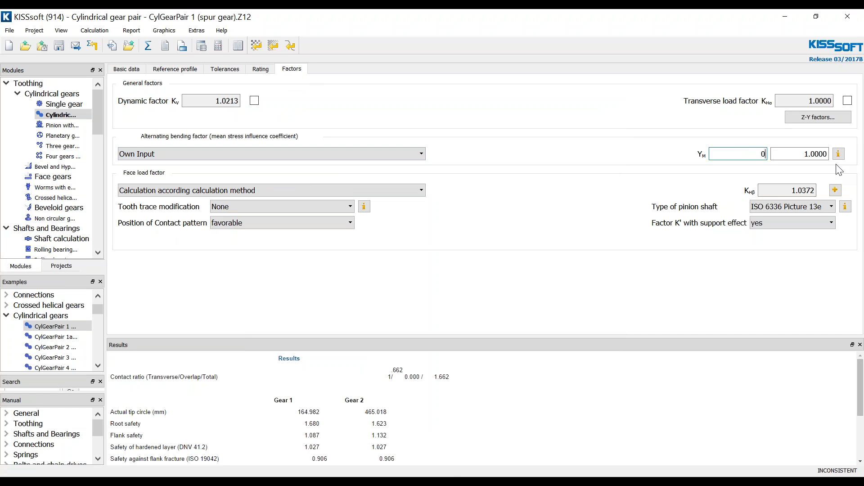
pyautogui.write('.7')
pyautogui.press('Tab')
pyautogui.write('0.')
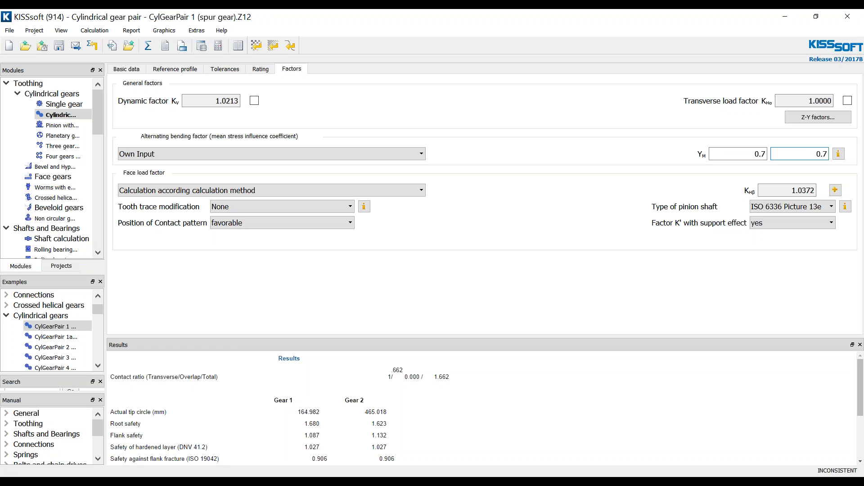
pyautogui.write('7')
# Step: Consult the manual page on the alternating bending factor, covering its formulas and tables, and return to the calculation
pyautogui.click(719, 154)
pyautogui.press('F1')
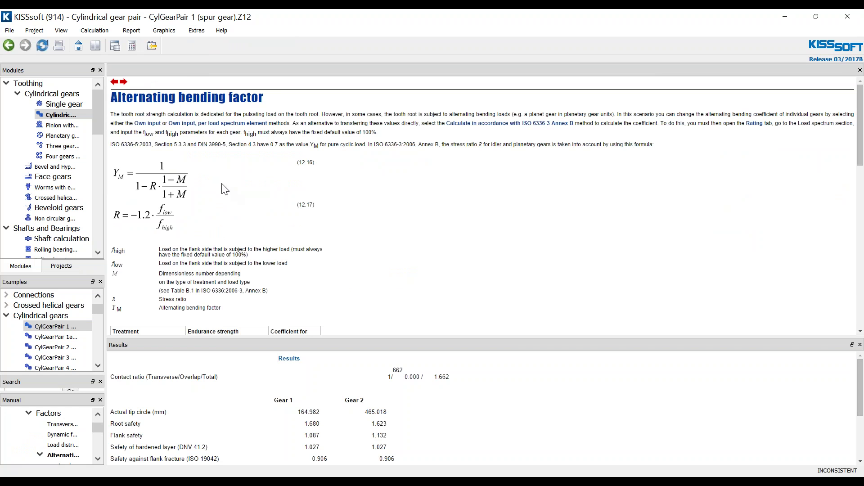
pyautogui.scroll(-6, 225, 191)
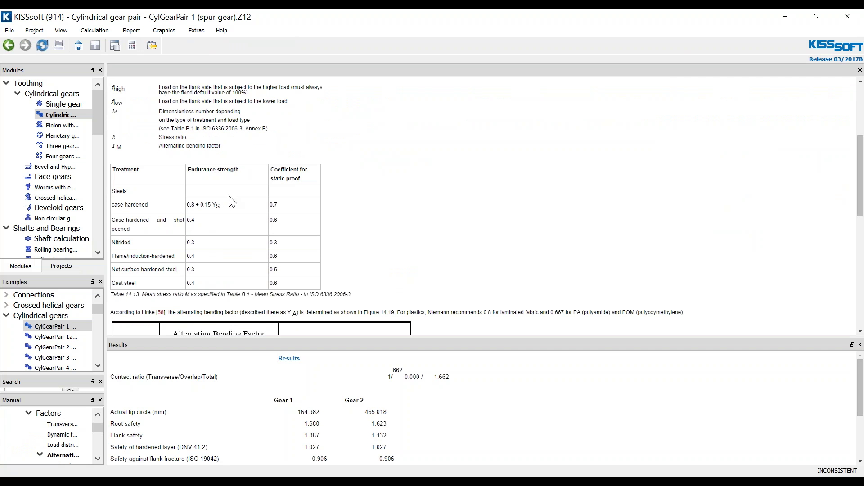
pyautogui.scroll(-8, 252, 212)
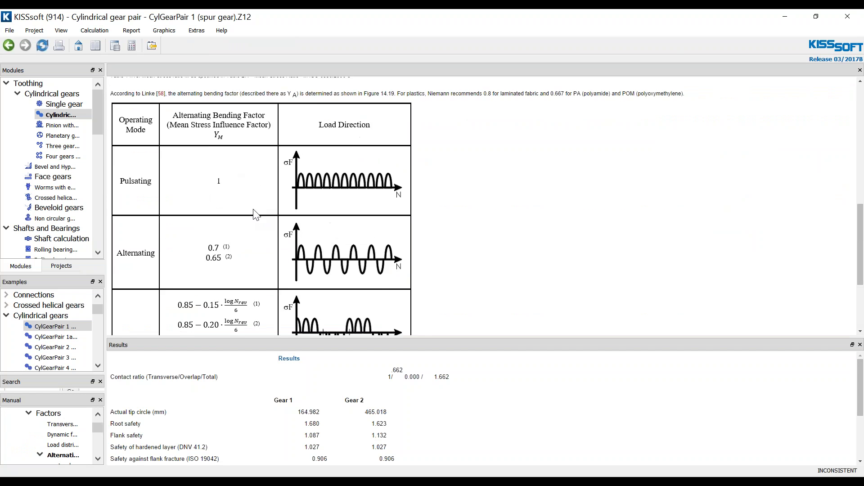
pyautogui.scroll(15, 255, 215)
pyautogui.click(152, 45)
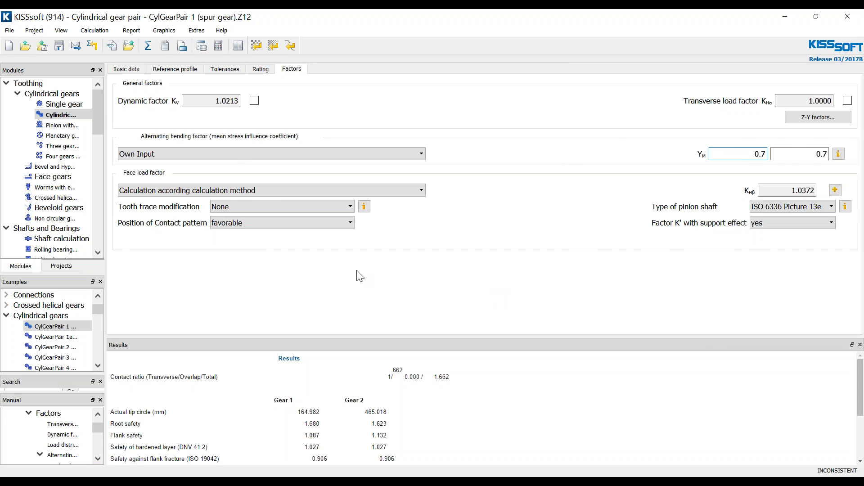
# Step: Review the basic data, rating and factor inputs of the gear pair and run the calculation
pyautogui.click(257, 69)
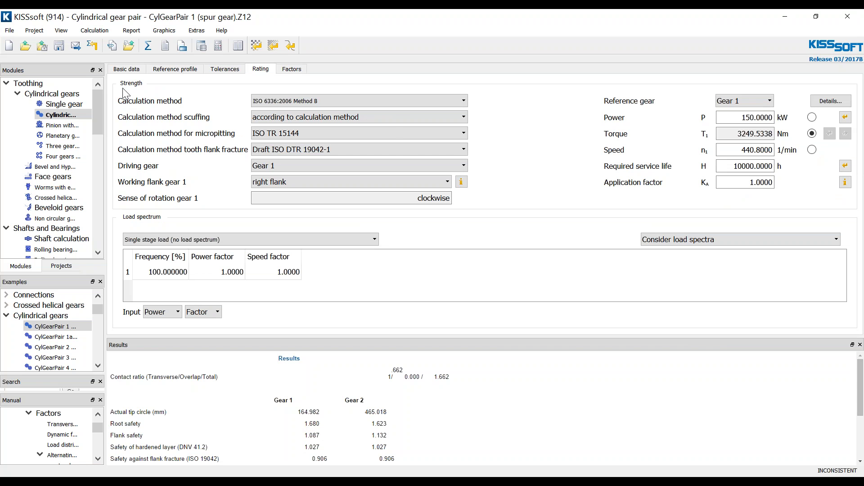
pyautogui.click(126, 70)
pyautogui.click(316, 101)
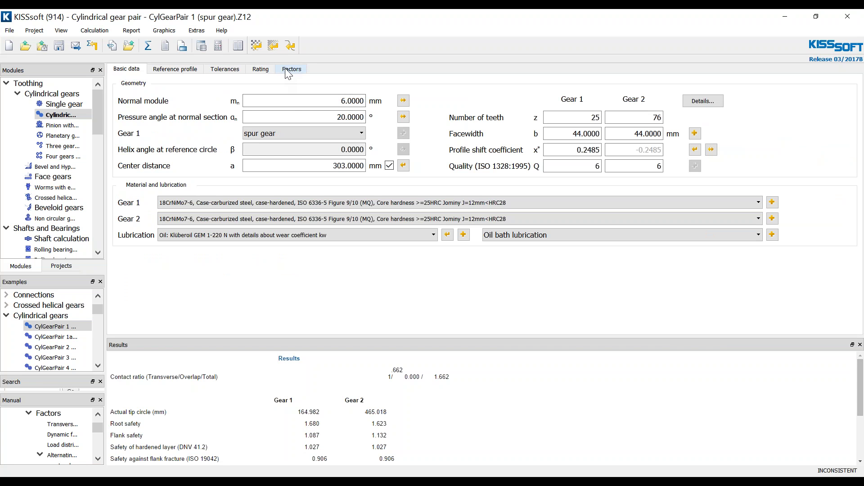
pyautogui.click(261, 70)
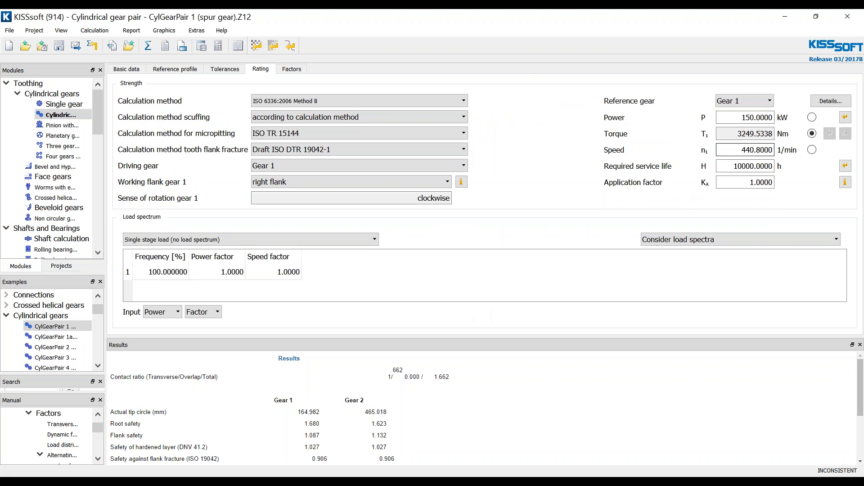
pyautogui.click(283, 70)
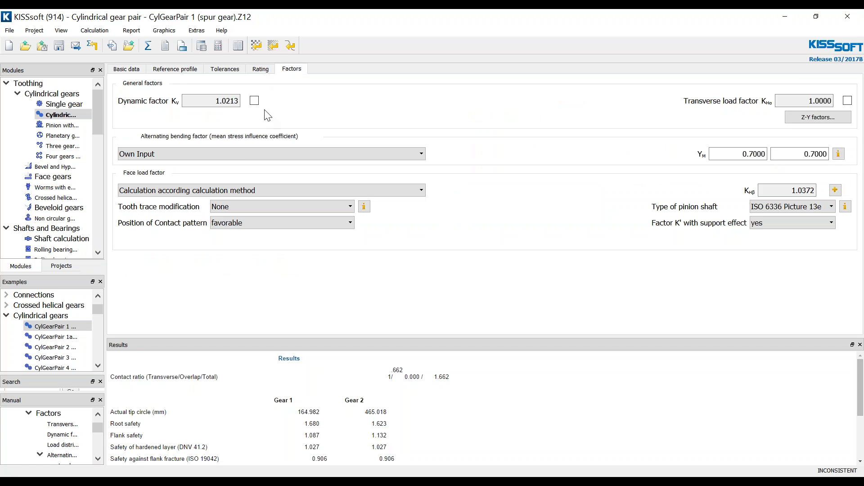
pyautogui.click(261, 73)
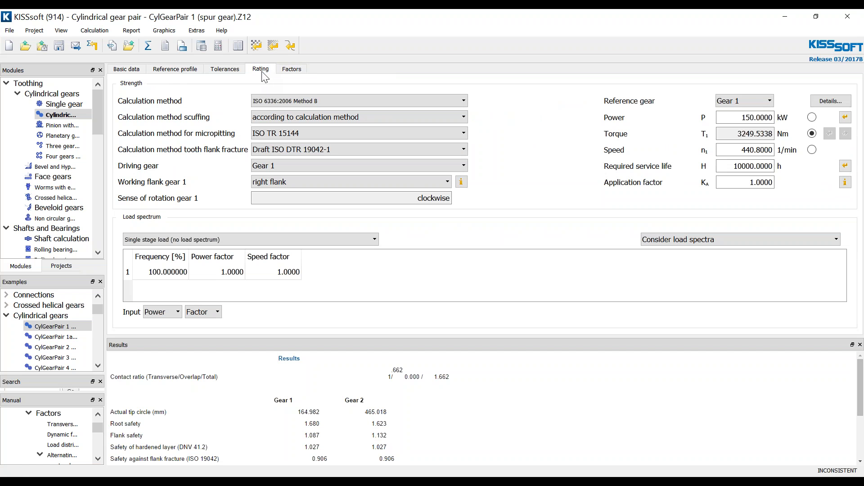
pyautogui.click(150, 49)
# Step: Change the alternating bending factor method to Calculation according ISO 6336-3 Annex B with f_low(%)
pyautogui.click(292, 69)
pyautogui.click(234, 154)
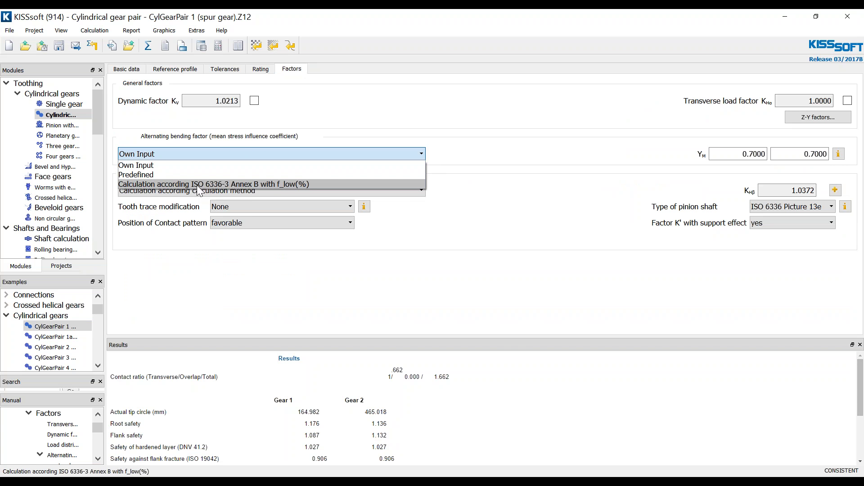
pyautogui.click(200, 184)
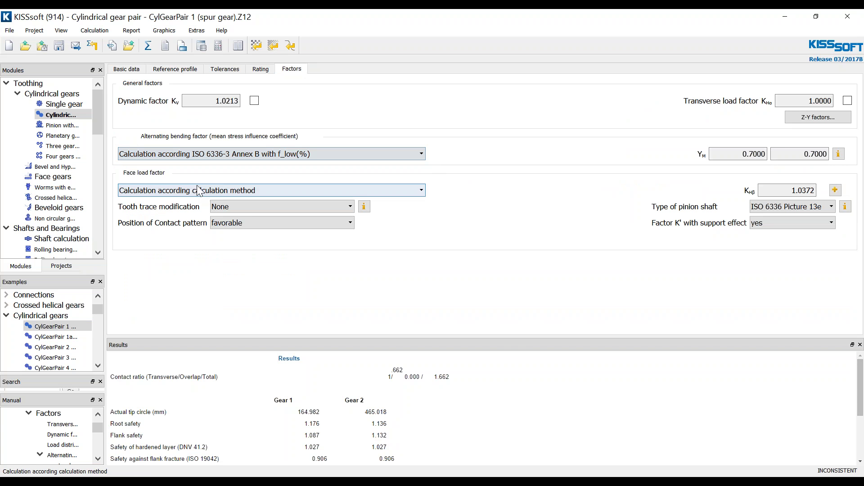
# Step: Set the load on the non-working flank of gear 1 to 80% in the load spectrum
pyautogui.click(260, 69)
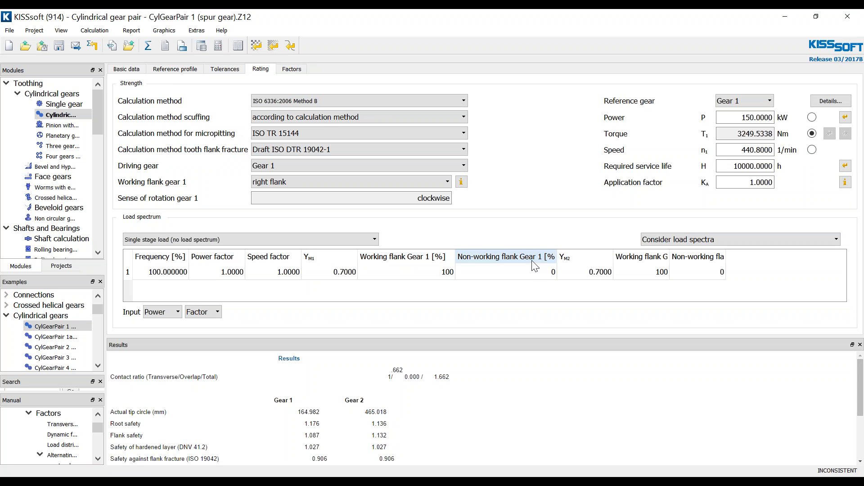
pyautogui.click(436, 277)
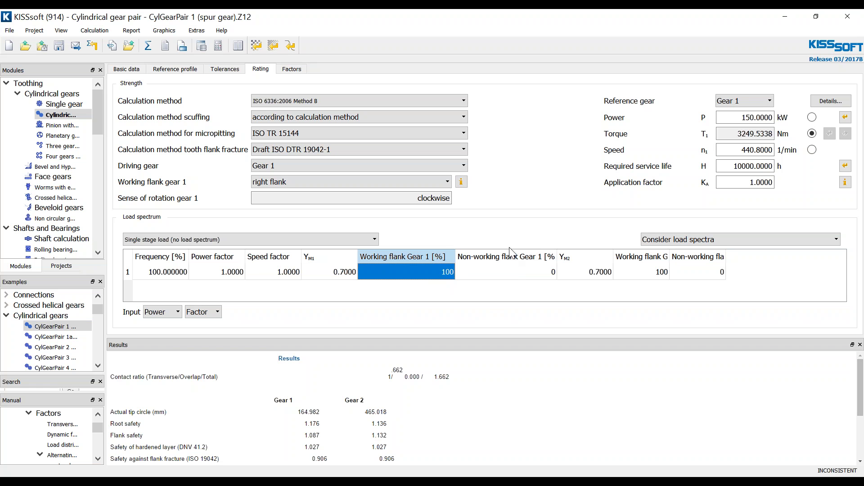
pyautogui.click(516, 270)
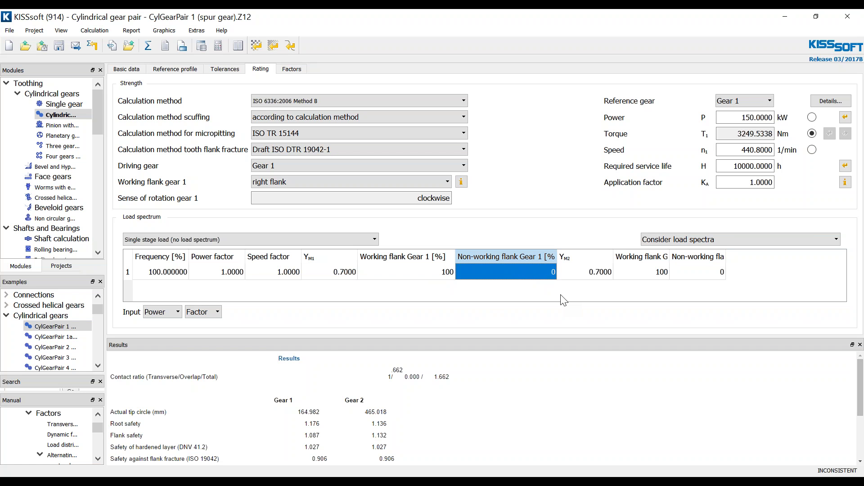
pyautogui.write('8')
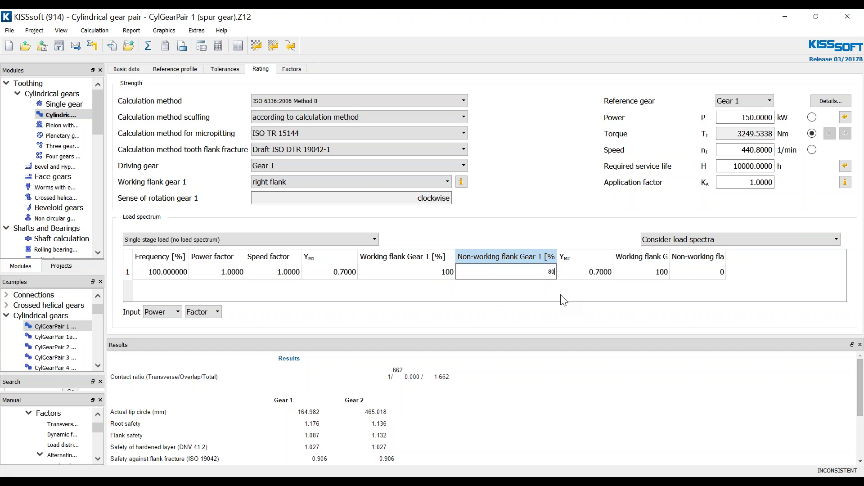
# Step: Set gear 2's non-working flank load to 80% in the load spectrum and widen both gear 2 flank columns
pyautogui.click(693, 275)
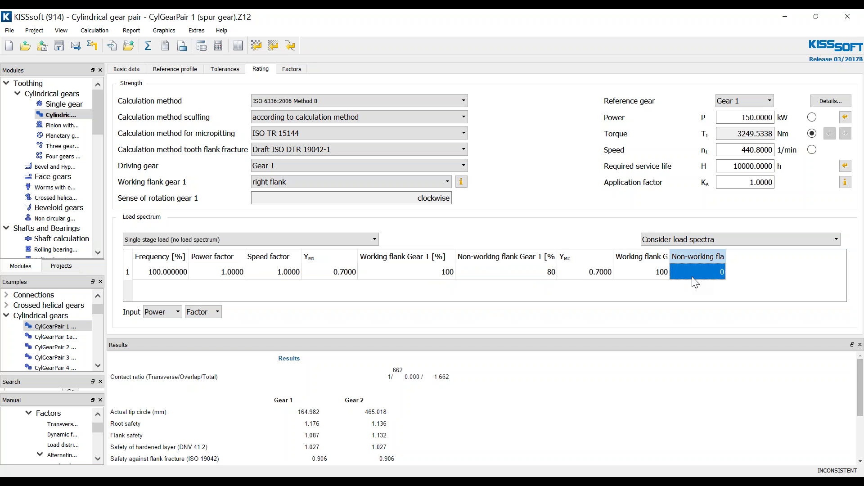
pyautogui.write('80')
pyautogui.click(631, 292)
pyautogui.moveTo(671, 254); pyautogui.dragTo(707, 252)
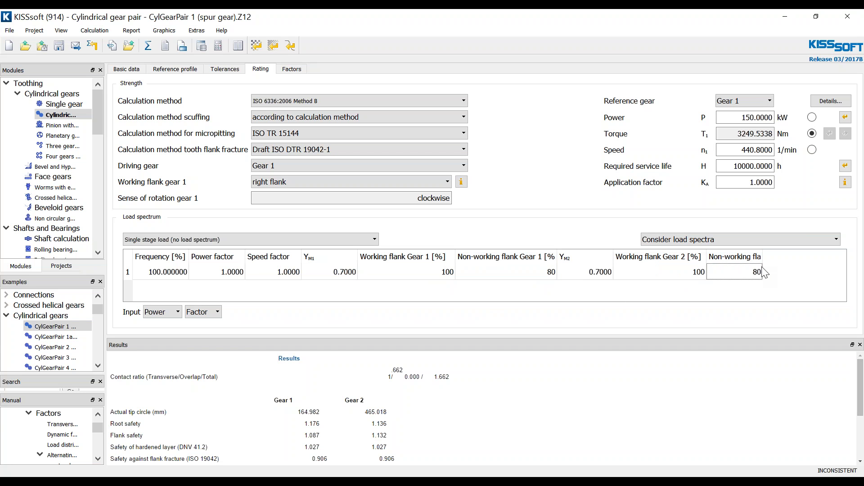
pyautogui.moveTo(761, 256); pyautogui.dragTo(800, 257)
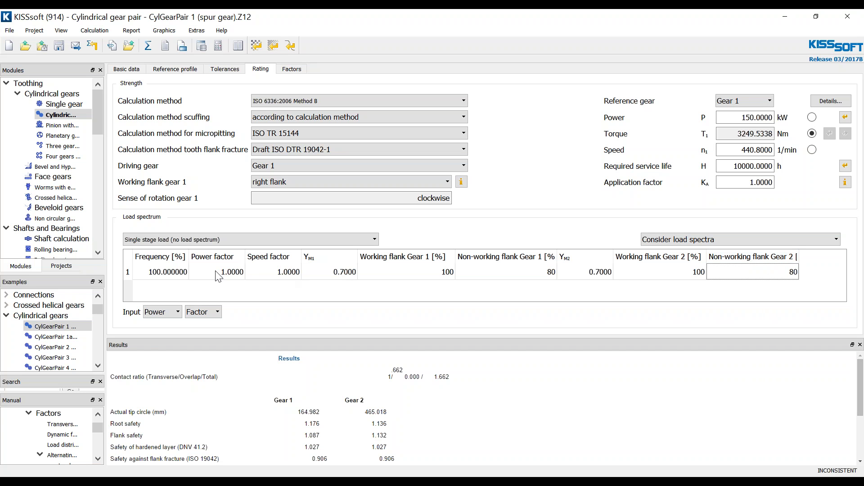
# Step: Set the load spectrum input type to Torque, run the calculation and enlarge the results area to read the safeties
pyautogui.click(162, 312)
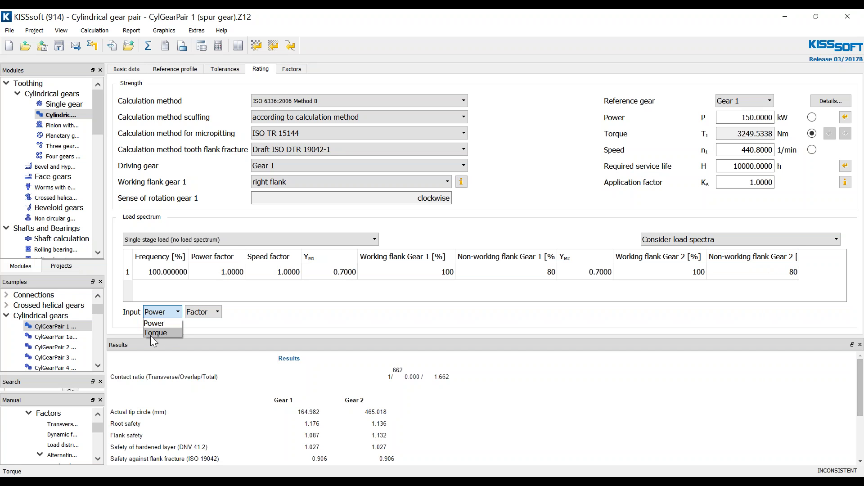
pyautogui.click(152, 333)
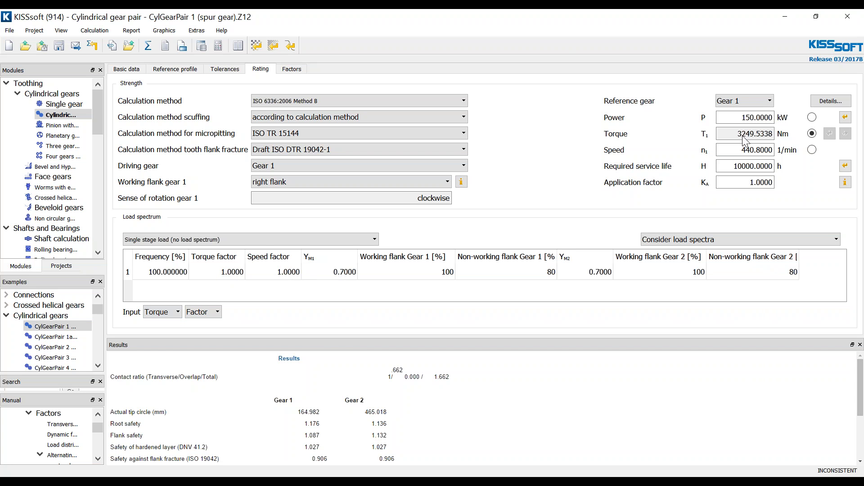
pyautogui.click(148, 45)
pyautogui.moveTo(353, 339); pyautogui.dragTo(348, 299)
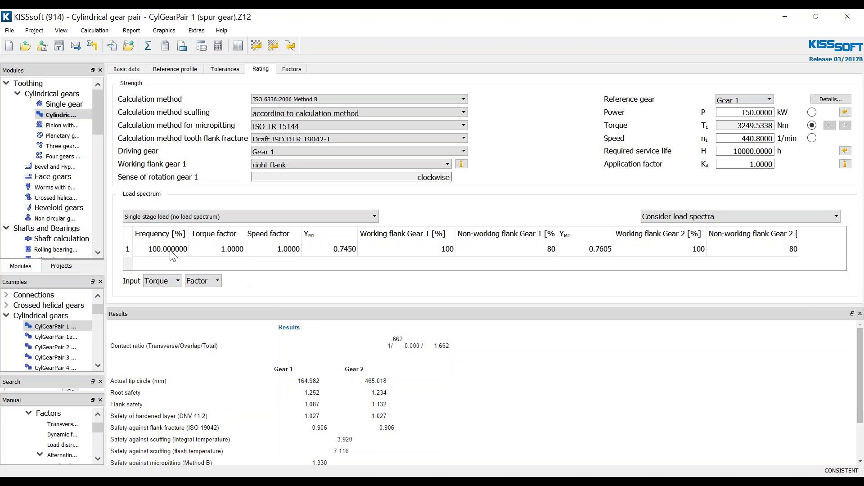
pyautogui.moveTo(215, 306); pyautogui.dragTo(214, 349)
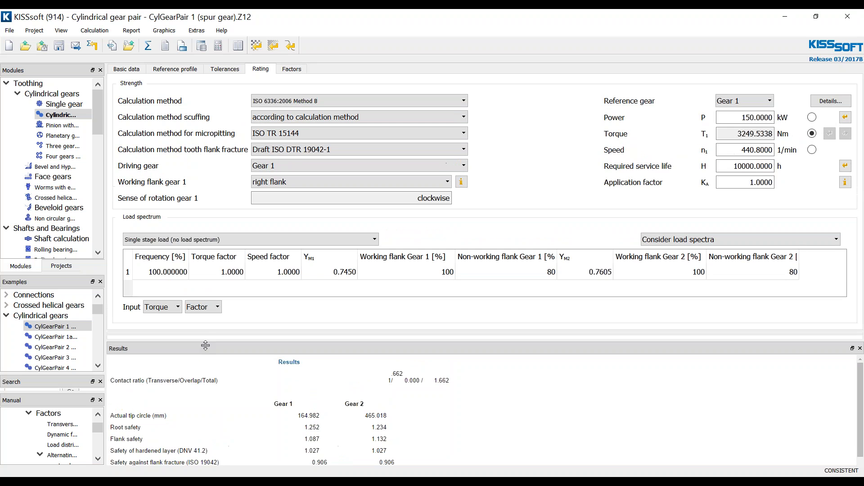
# Step: Change the load spectrum from single stage load to Own Input and add a second load bin
pyautogui.click(203, 240)
pyautogui.click(197, 251)
pyautogui.moveTo(446, 345); pyautogui.dragTo(448, 398)
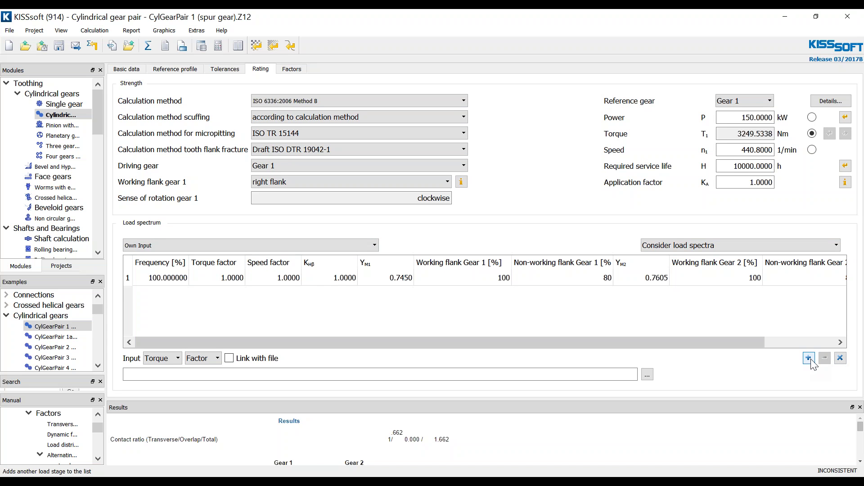
pyautogui.click(809, 359)
# Step: Set the frequency of both load bins to 50% and the second bin's torque factor to -0.8
pyautogui.click(162, 279)
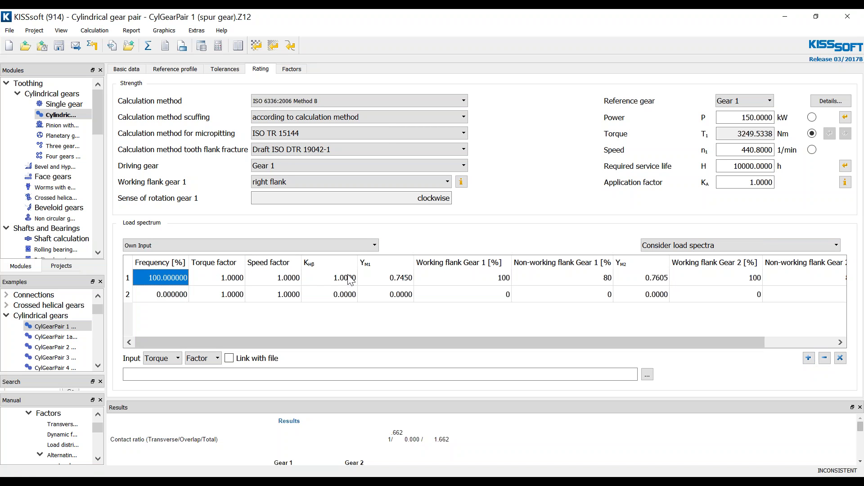
pyautogui.write('50')
pyautogui.press('Return')
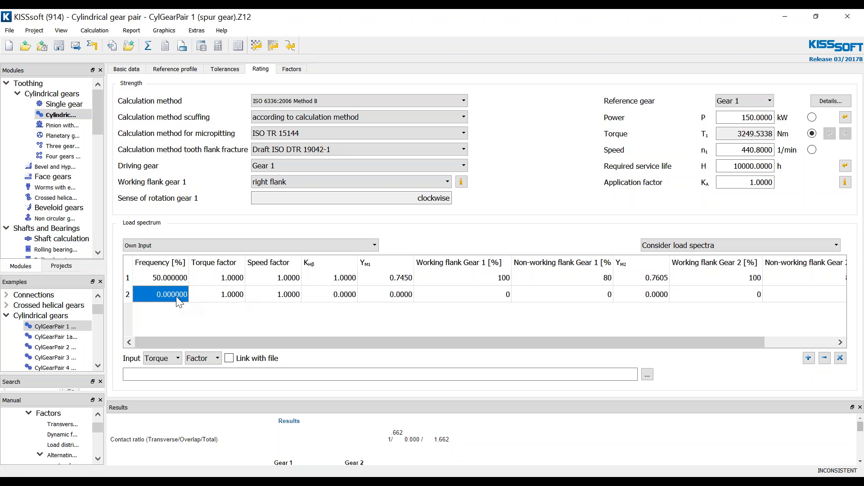
pyautogui.write('50')
pyautogui.press('Tab')
pyautogui.write('-0')
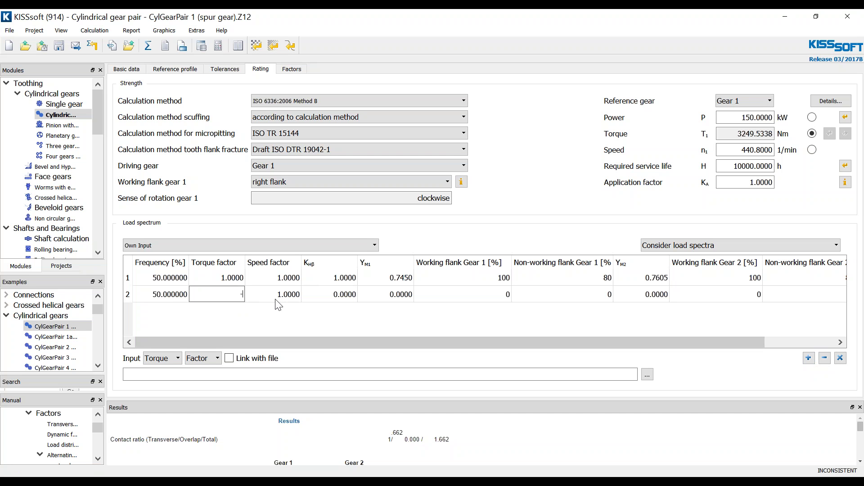
pyautogui.write('.8')
pyautogui.press('Return')
# Step: Consult the alternating bending factor information table, run the calculation and accept the automatic correction of the YM inputs
pyautogui.doubleClick(335, 299)
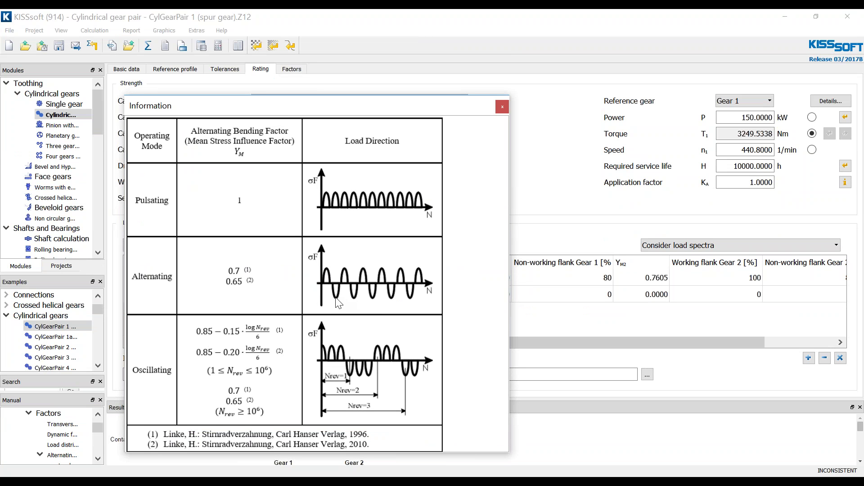
pyautogui.click(502, 106)
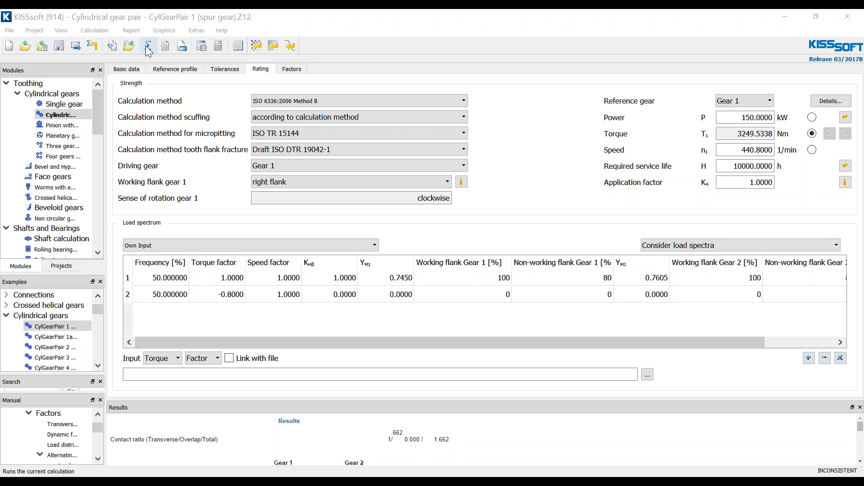
pyautogui.moveTo(238, 402); pyautogui.dragTo(238, 362)
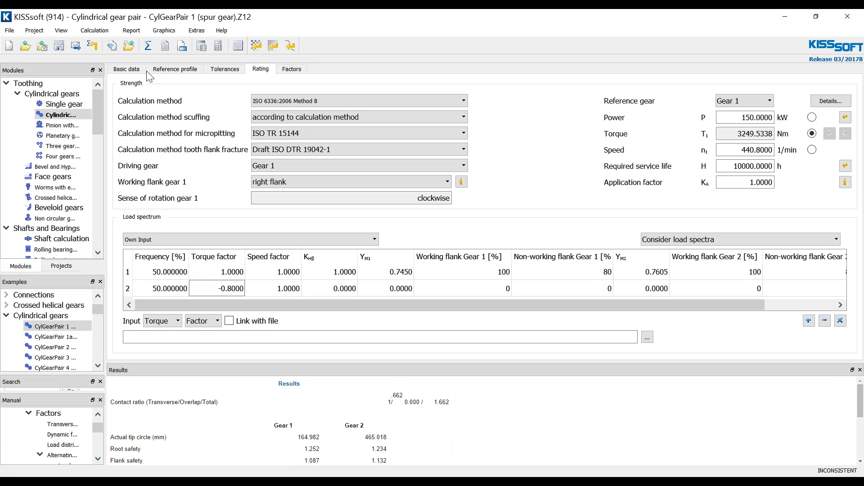
pyautogui.click(147, 45)
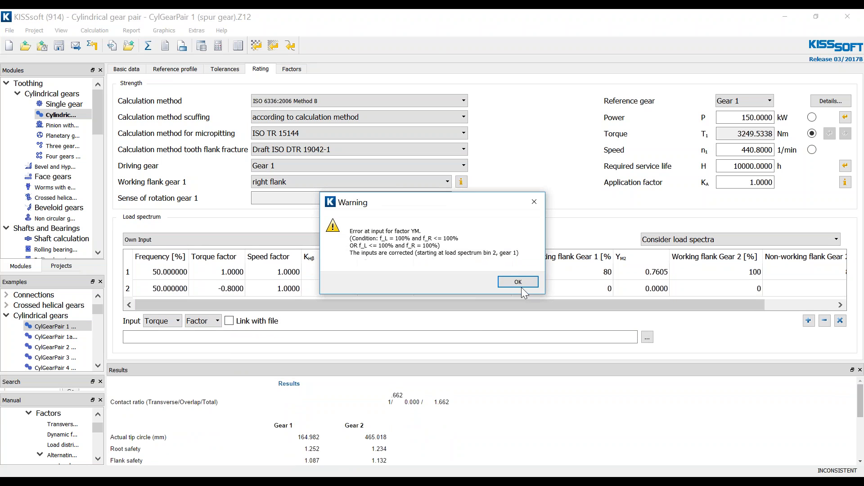
pyautogui.click(520, 283)
pyautogui.click(518, 283)
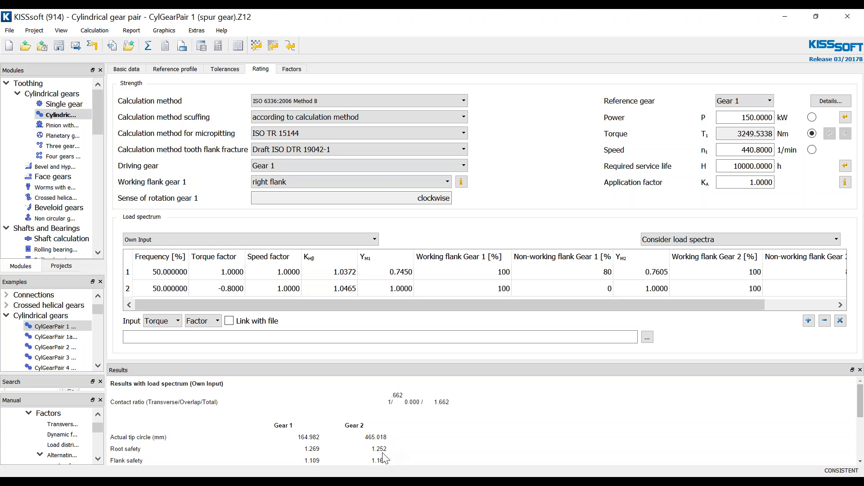
# Step: Set the second bin's torque factor to positive 0.8 and recalculate to compare the root and flank safeties
pyautogui.moveTo(343, 360); pyautogui.dragTo(327, 372)
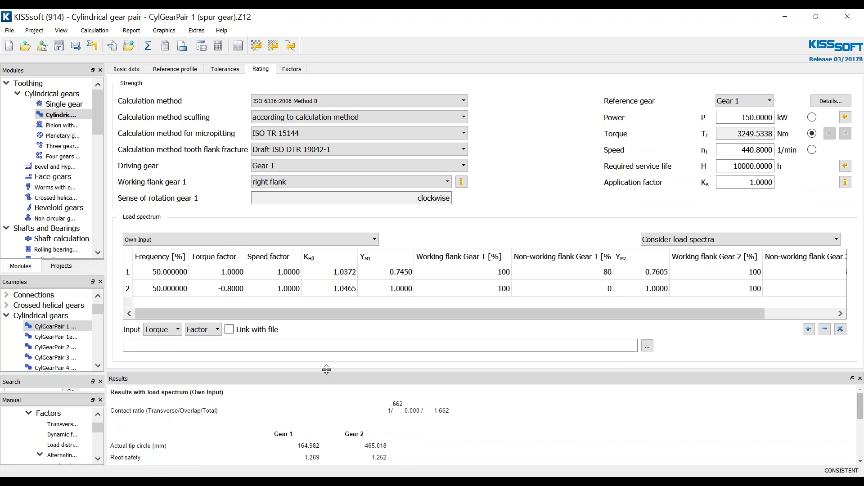
pyautogui.click(227, 289)
pyautogui.write('0.8')
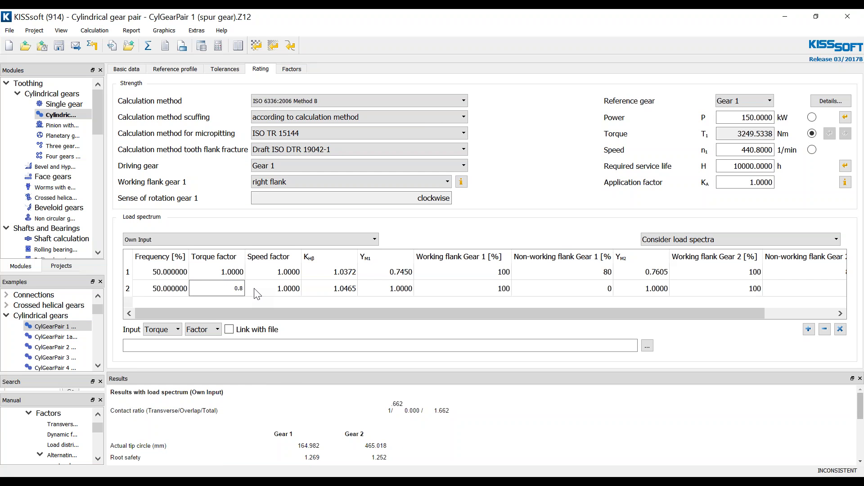
pyautogui.press('Return')
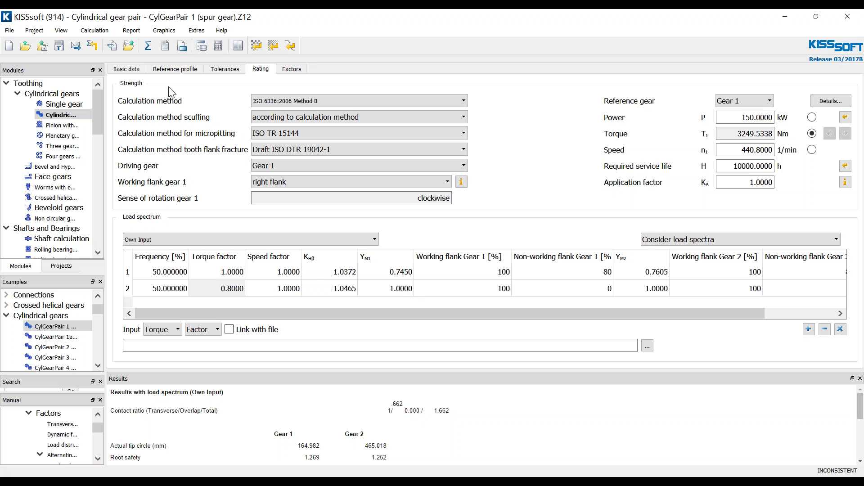
pyautogui.click(148, 46)
pyautogui.scroll(-1, 342, 460)
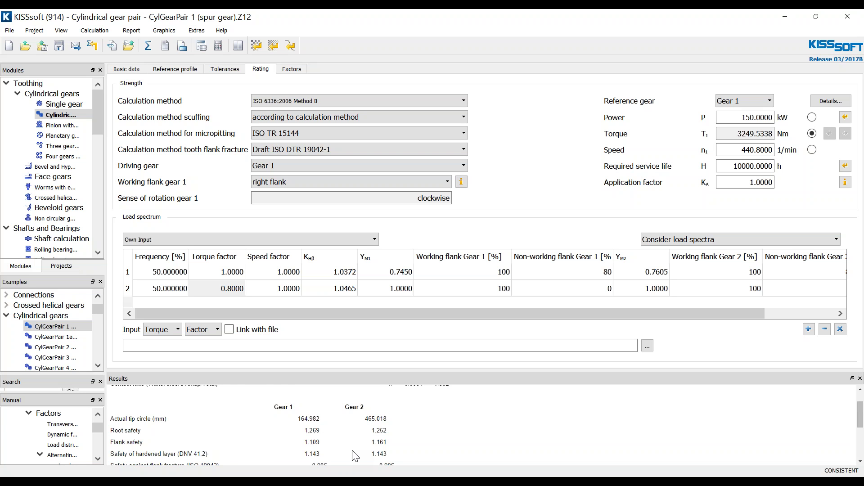
# Step: Set the second bin's torque factor back to -0.8
pyautogui.click(223, 288)
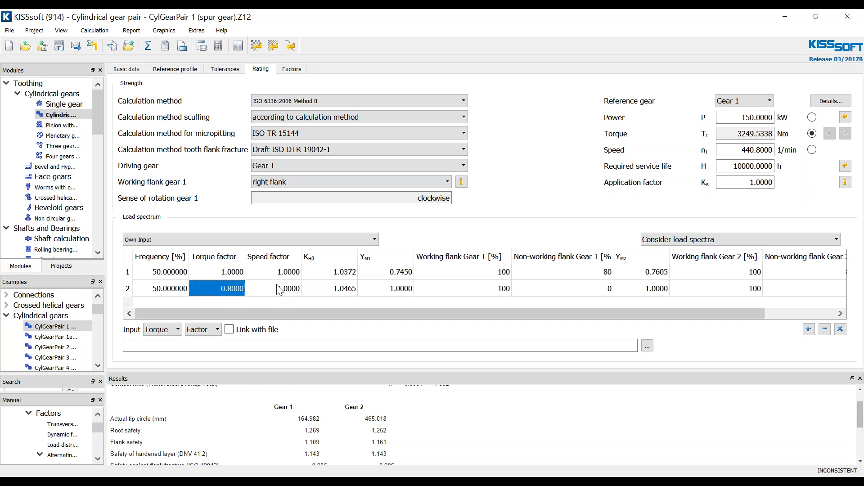
pyautogui.press('BackSpace')
pyautogui.write('-.8')
pyautogui.click(455, 423)
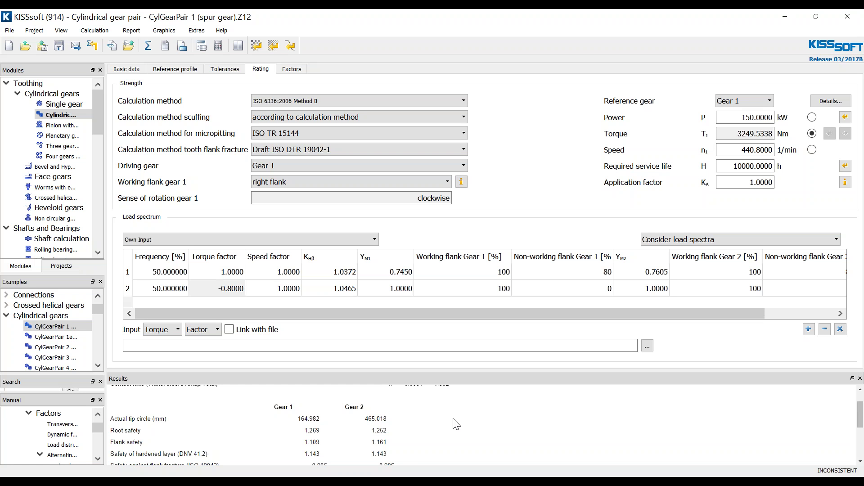
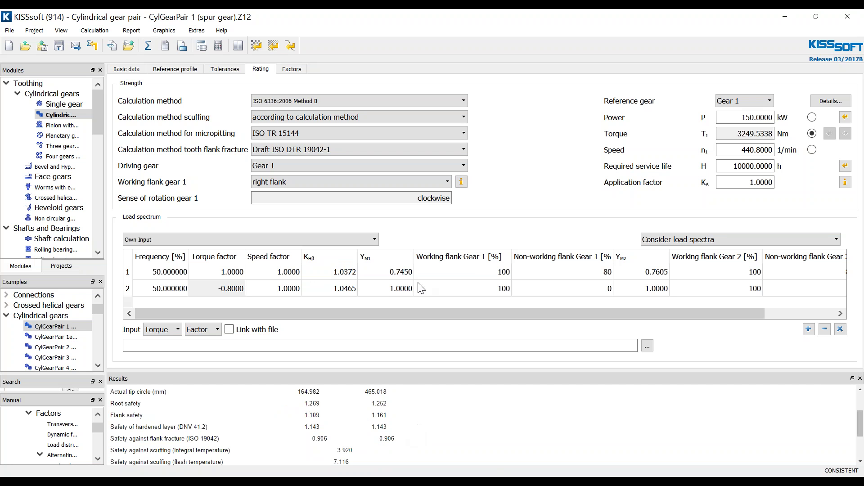
# Step: Compare the second bin's YM1 value with the alternating bending factor settings and rerun the calculation
pyautogui.click(391, 290)
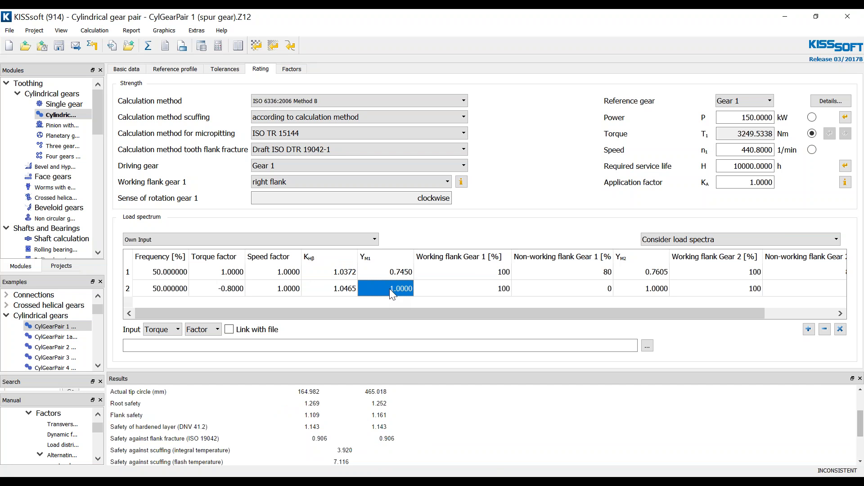
pyautogui.click(292, 70)
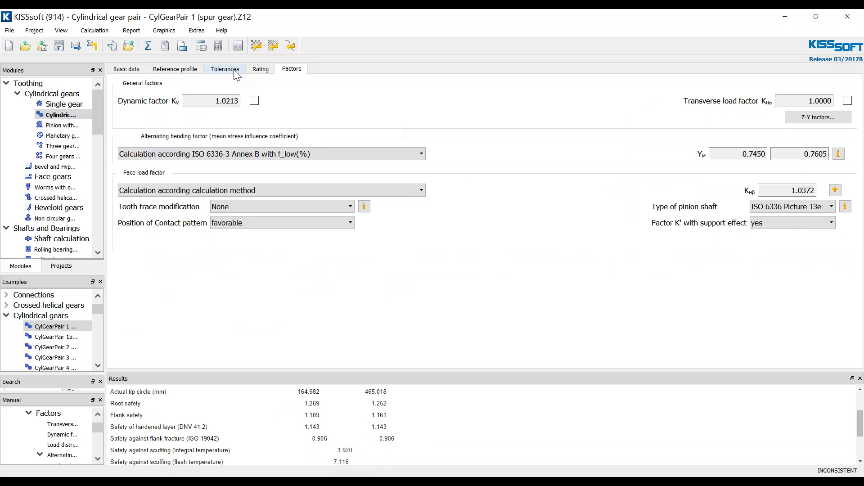
pyautogui.click(260, 69)
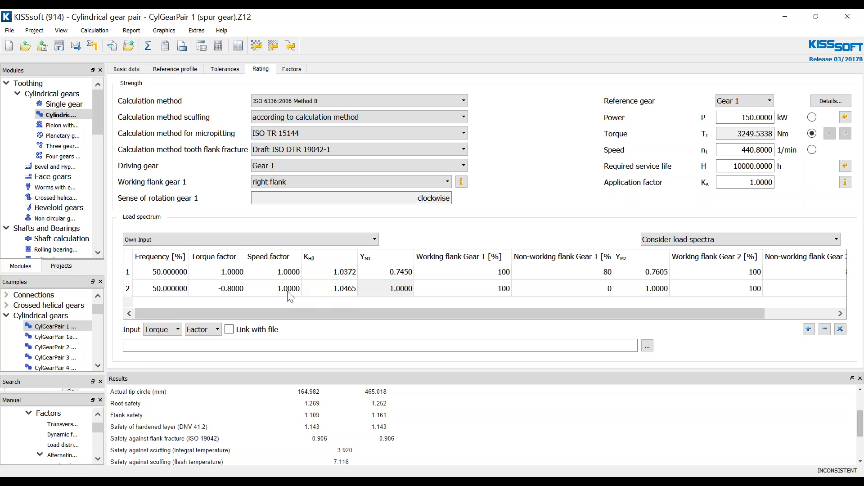
pyautogui.click(391, 293)
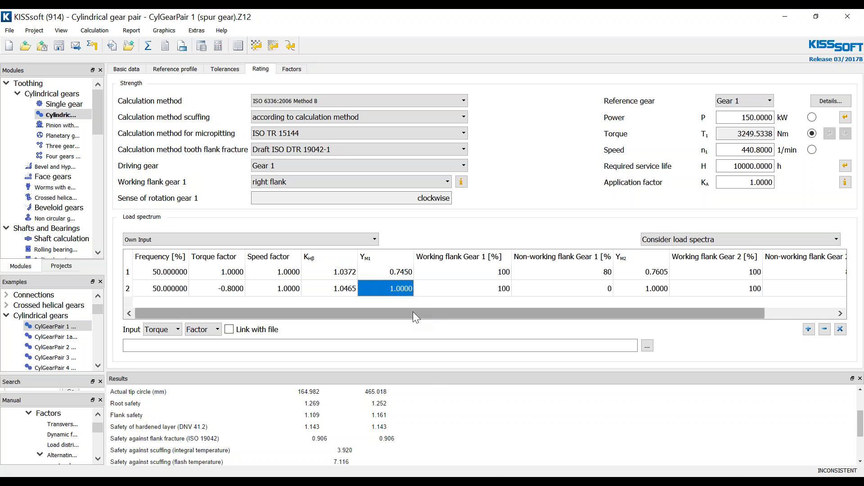
pyautogui.click(148, 46)
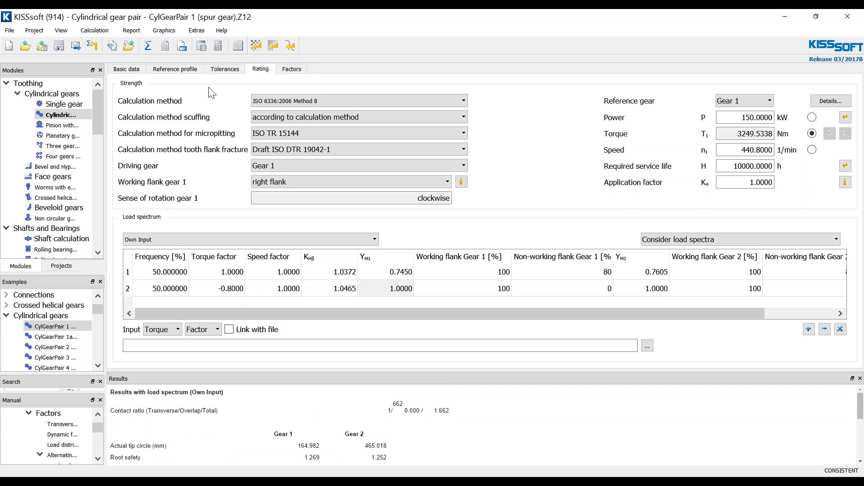
# Step: Reselect Calculation according ISO 6336-3 Annex B with f_low(%) as the alternating bending factor method and recalculate
pyautogui.click(292, 68)
pyautogui.click(210, 155)
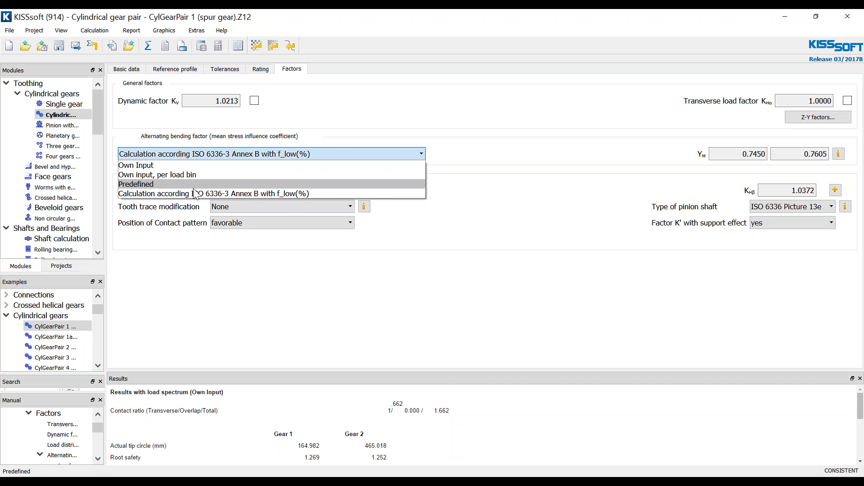
pyautogui.click(211, 194)
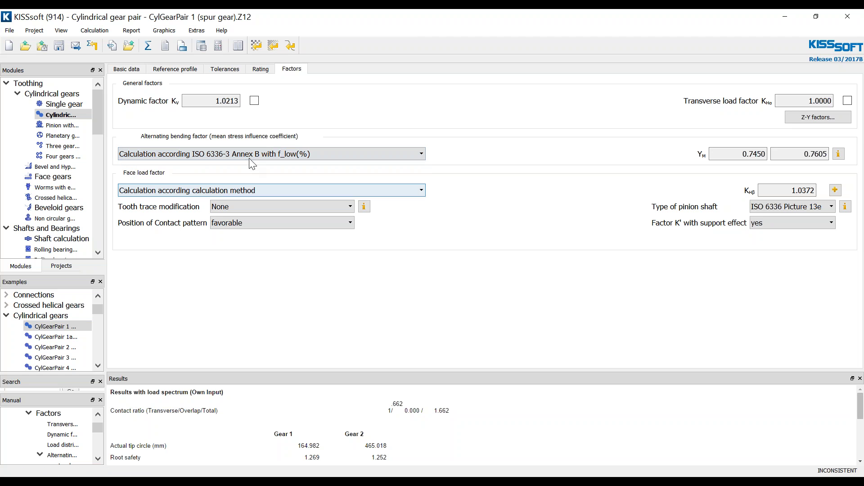
pyautogui.click(148, 45)
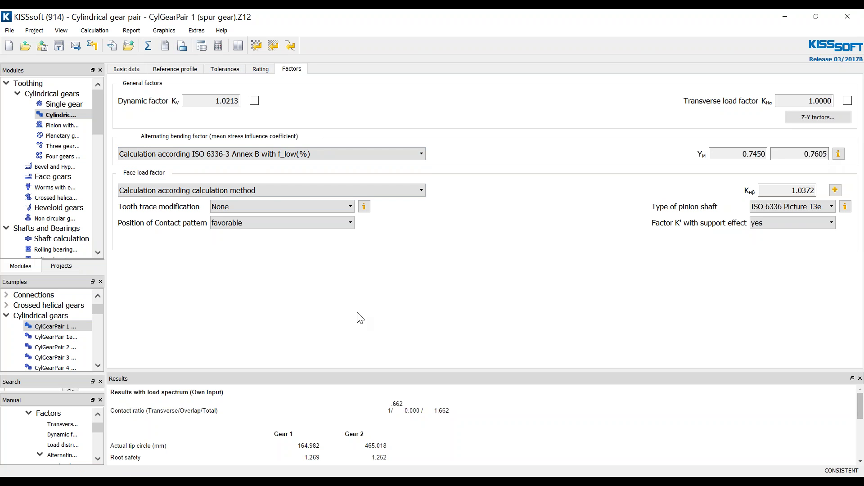
# Step: In the strength details, set tooth root with load spectrum to Consider all negative load spectrum bins as positive, and choose the first tooth flank option
pyautogui.click(260, 70)
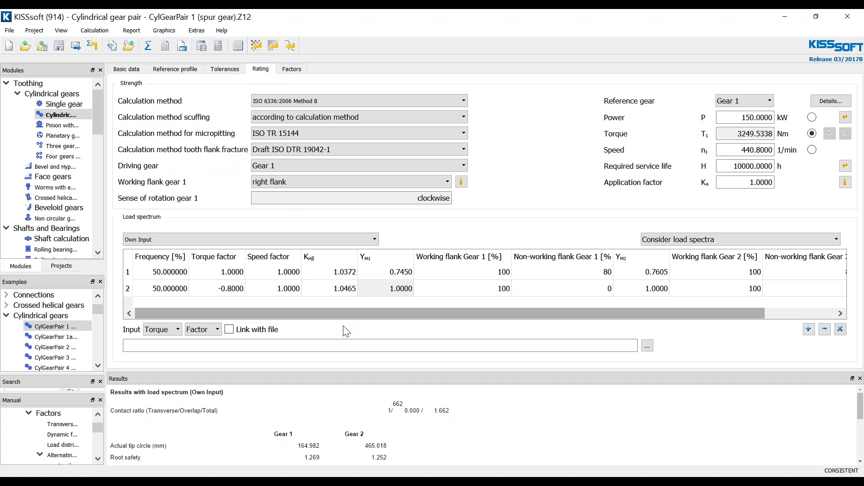
pyautogui.click(831, 101)
pyautogui.click(641, 207)
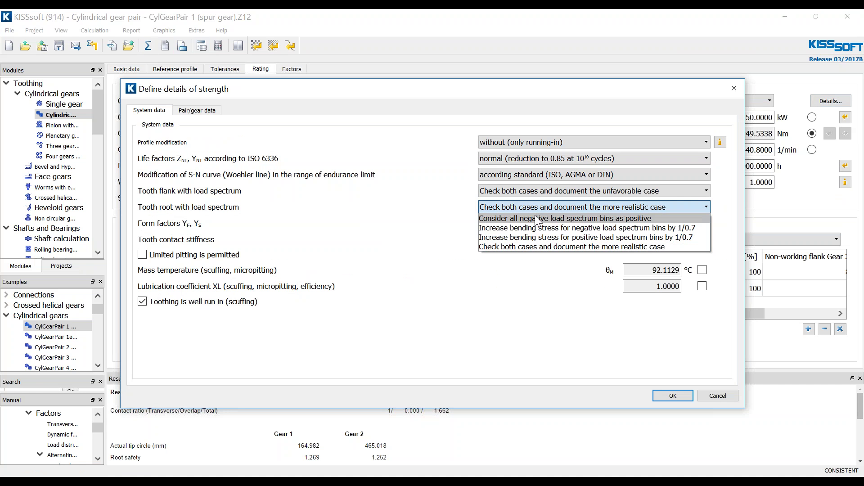
pyautogui.click(538, 215)
pyautogui.click(561, 192)
pyautogui.click(563, 200)
pyautogui.click(673, 396)
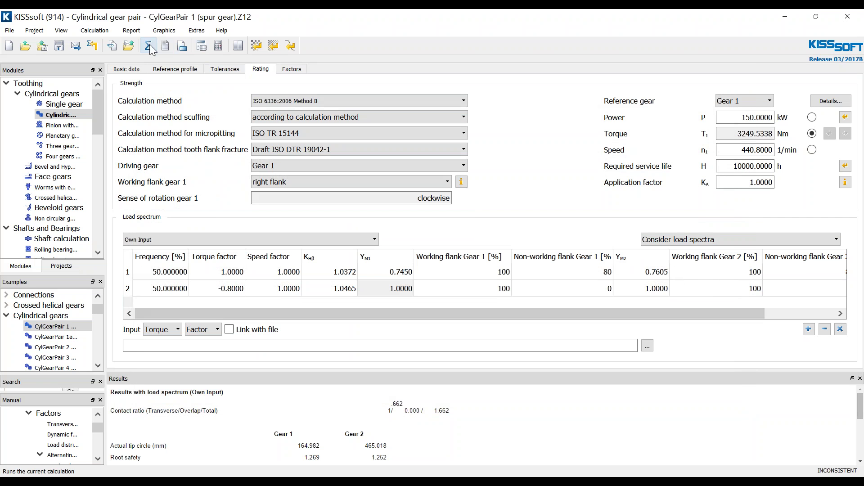
# Step: Set the second bin's non-working flank load to 80% for both gear 1 and gear 2
pyautogui.click(383, 293)
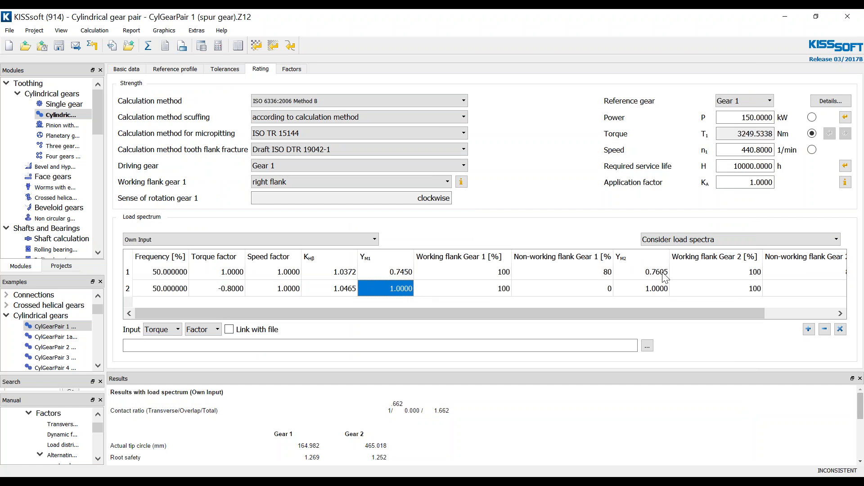
pyautogui.click(653, 290)
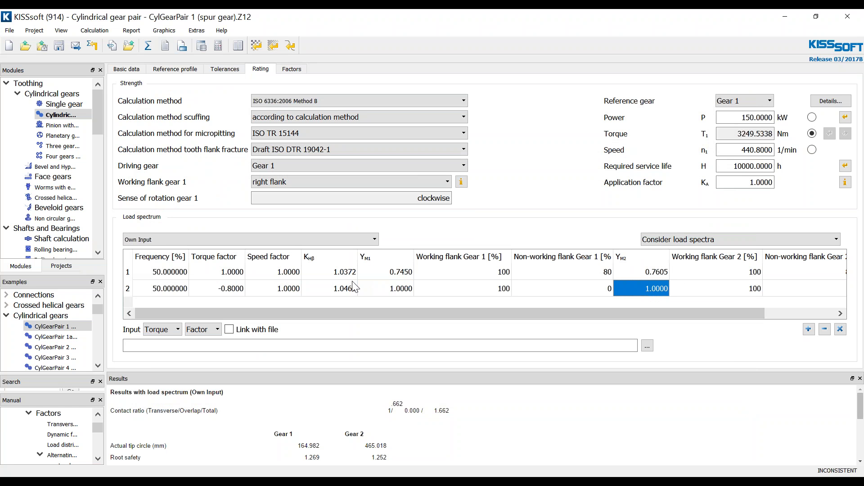
pyautogui.click(569, 289)
pyautogui.write('80')
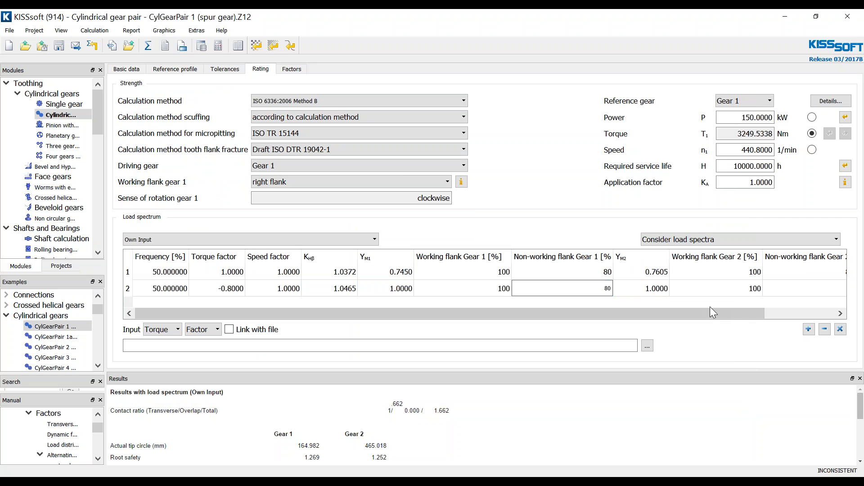
pyautogui.click(800, 291)
pyautogui.write('80')
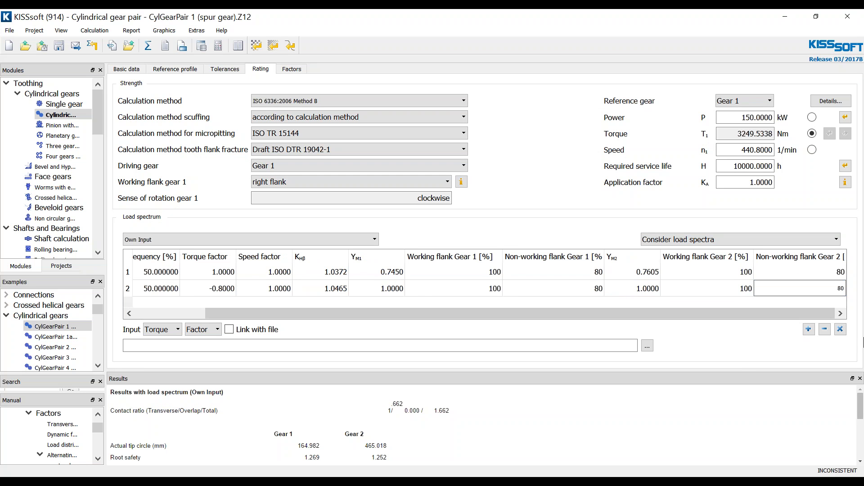
# Step: Recalculate the safeties and, in the strength details, set tooth root with load spectrum to Check both cases and document the more realistic case
pyautogui.click(151, 52)
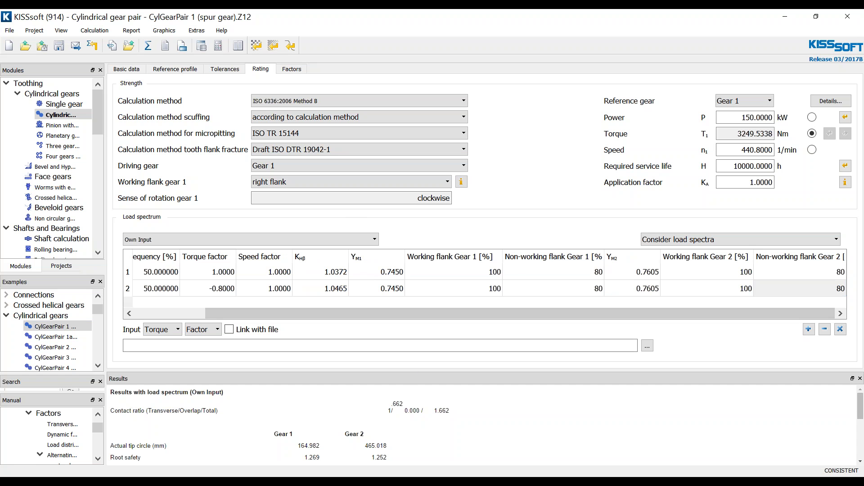
pyautogui.moveTo(405, 367); pyautogui.dragTo(400, 343)
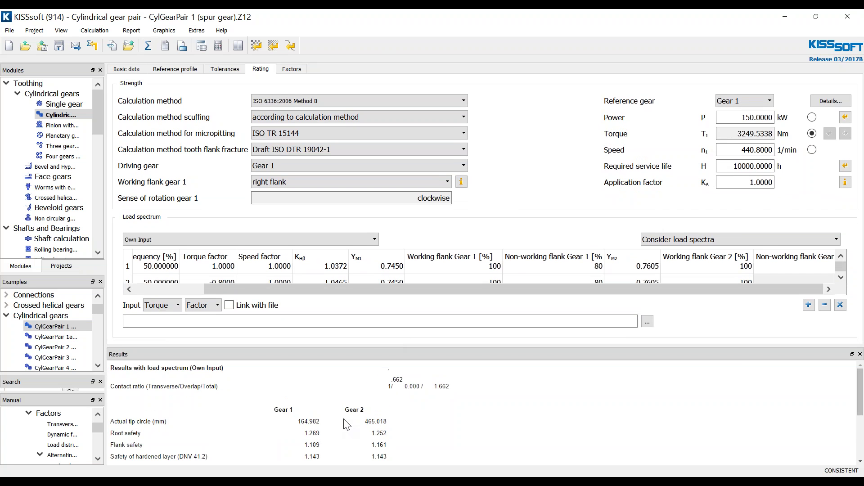
pyautogui.click(831, 101)
pyautogui.click(495, 207)
pyautogui.click(499, 248)
pyautogui.click(673, 396)
pyautogui.moveTo(391, 347); pyautogui.dragTo(388, 365)
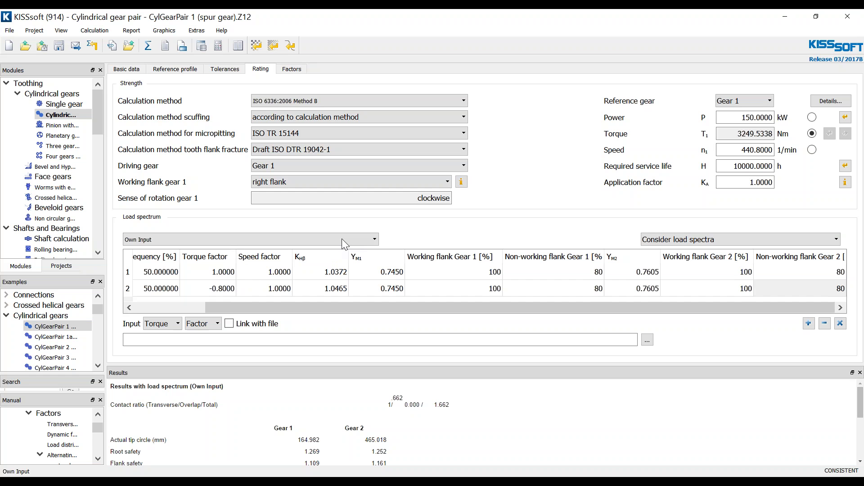
# Step: Set the alternating bending factor method to Predefined and recalculate the gear pair with the load spectrum
pyautogui.click(292, 70)
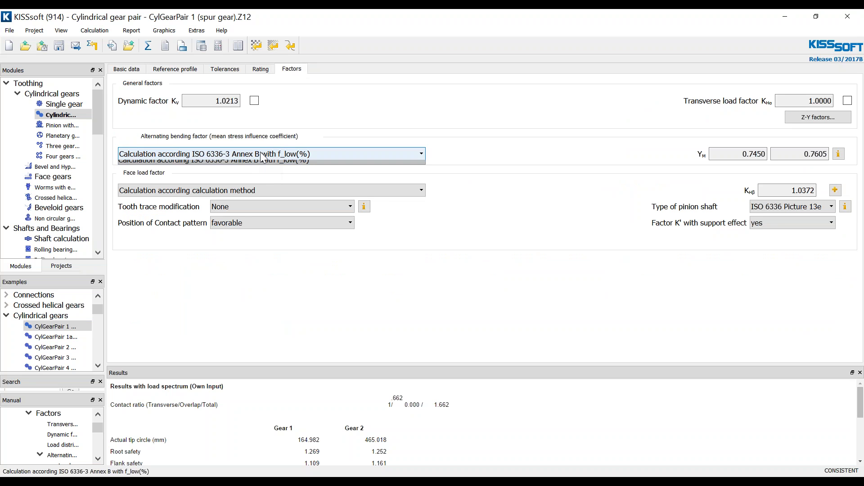
pyautogui.click(212, 154)
pyautogui.click(211, 182)
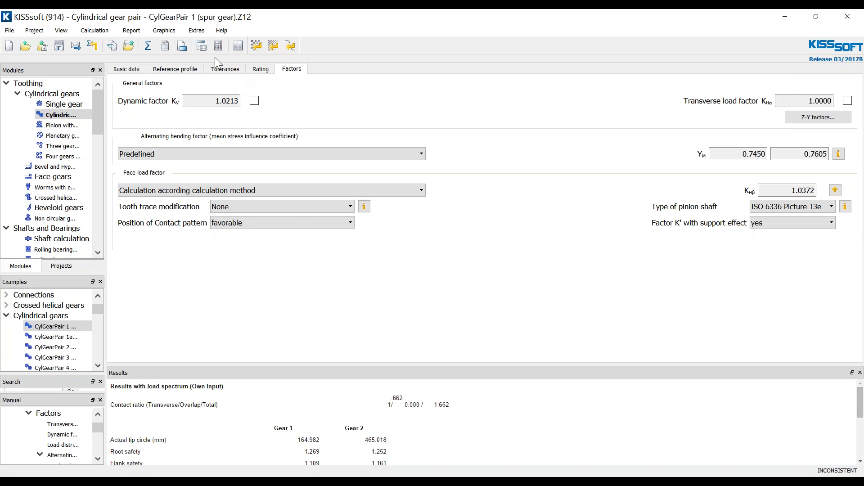
pyautogui.click(260, 69)
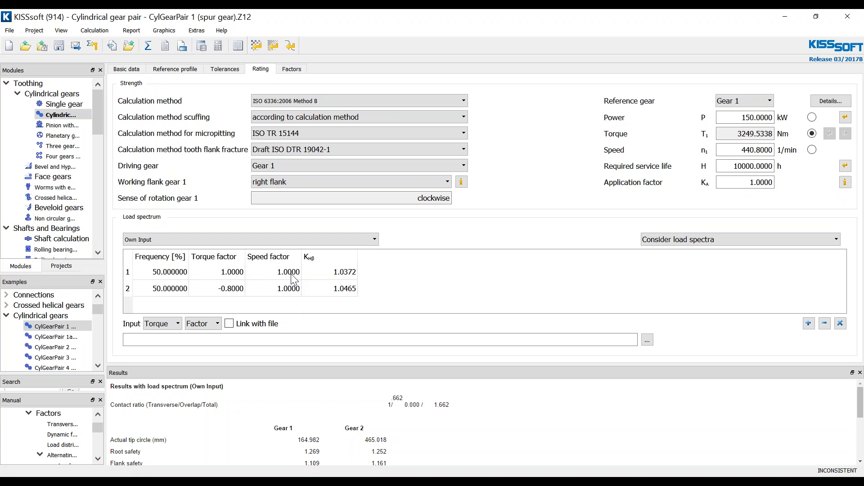
pyautogui.click(148, 46)
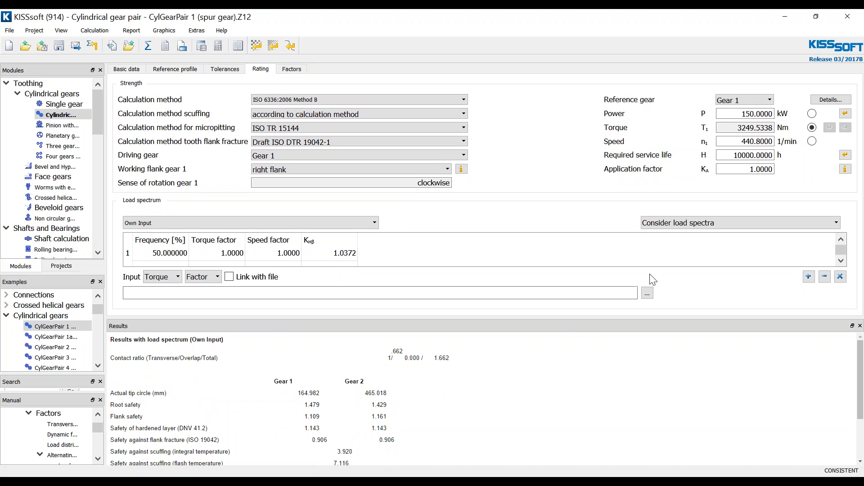
# Step: In the strength details, set tooth root with load spectrum to Consider all negative load spectrum bins as positive and recalculate
pyautogui.click(830, 100)
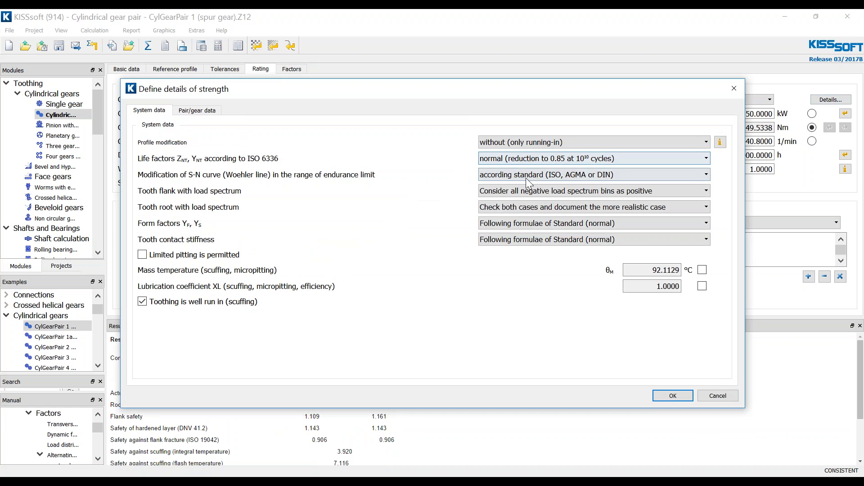
pyautogui.click(525, 207)
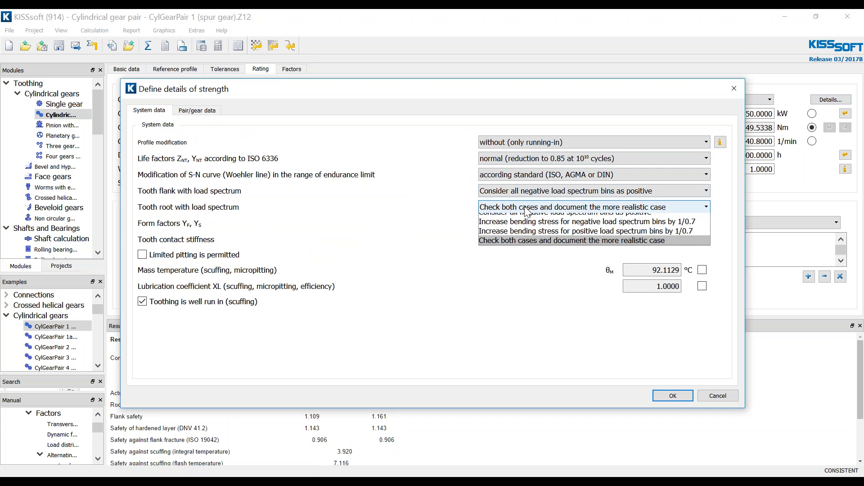
pyautogui.click(527, 217)
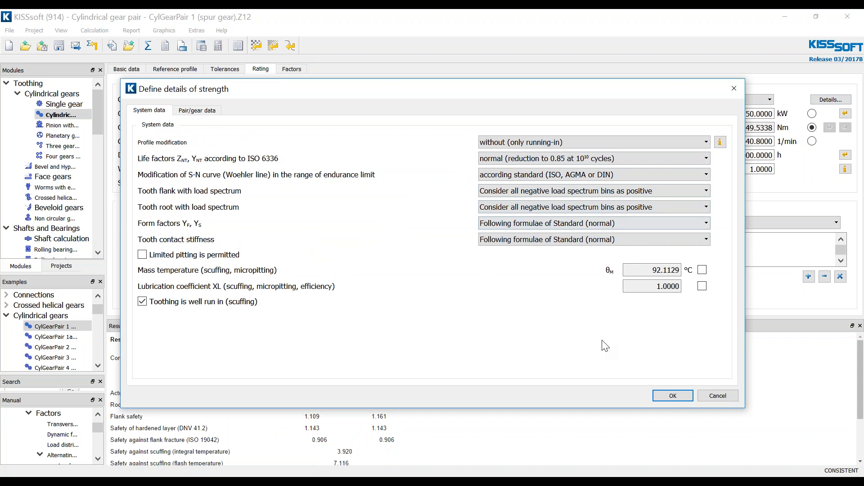
pyautogui.click(672, 396)
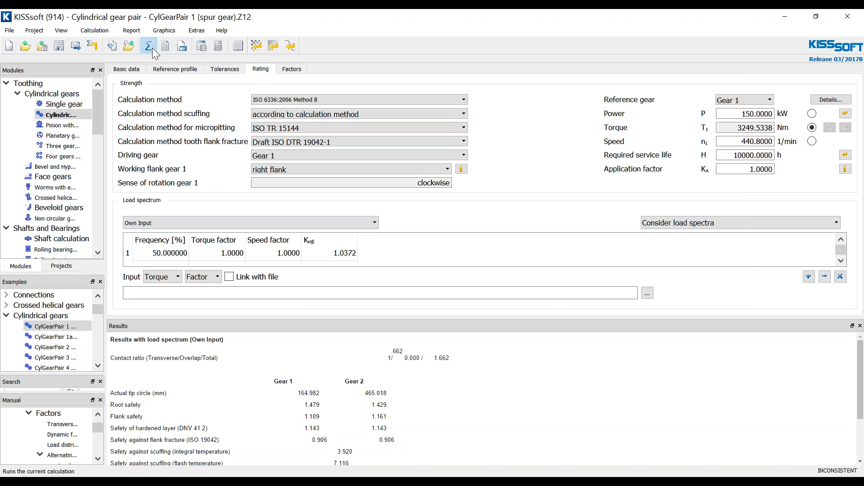
pyautogui.click(506, 327)
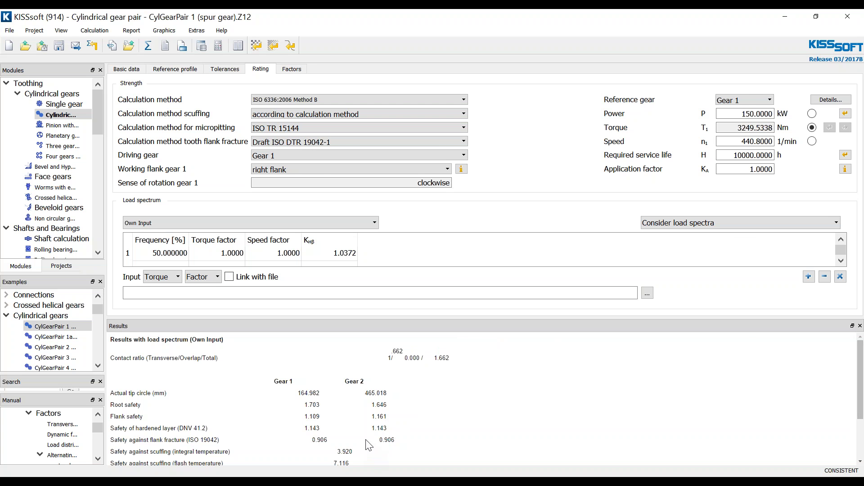
# Step: Set tooth root to Check both cases and document the more realistic case, tooth flank to Check both cases and document the unfavorable case, and recalculate
pyautogui.click(831, 100)
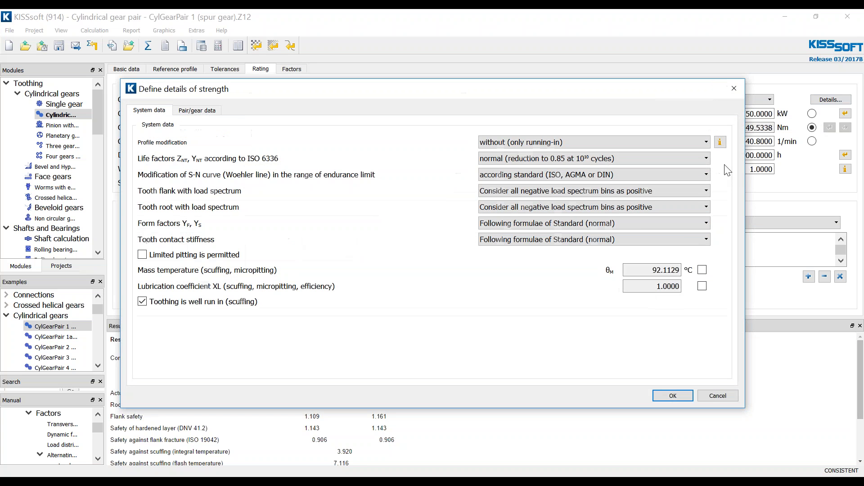
pyautogui.click(544, 208)
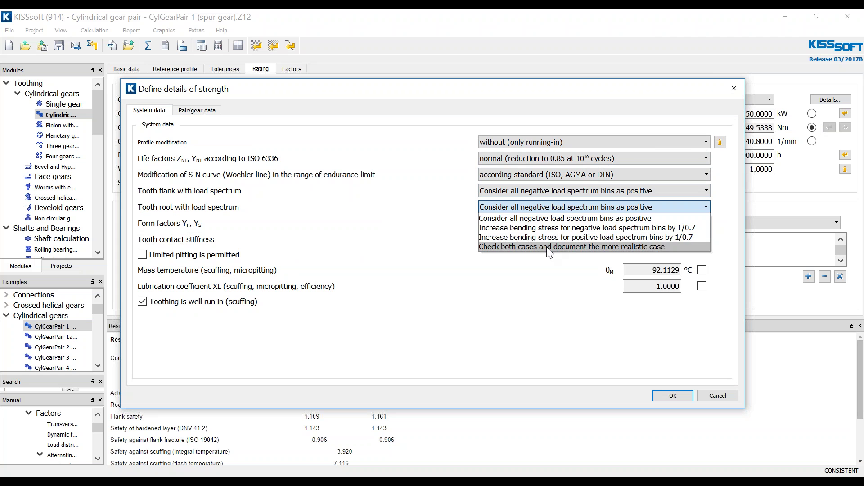
pyautogui.click(547, 247)
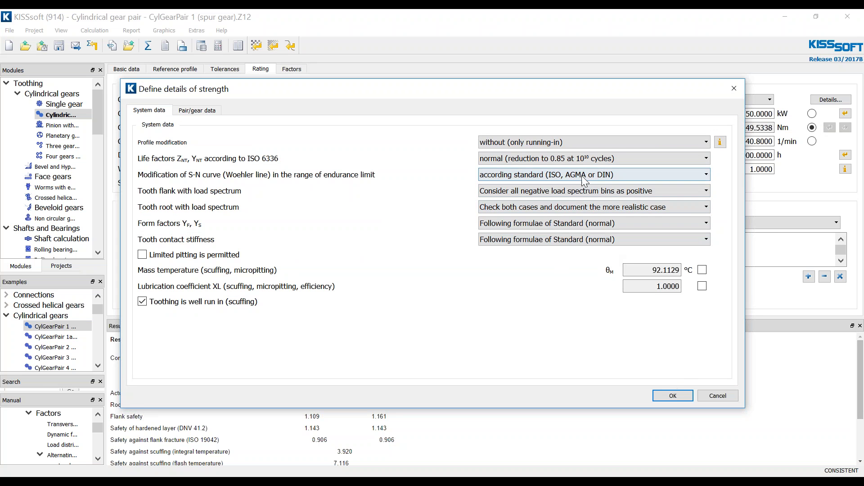
pyautogui.click(590, 193)
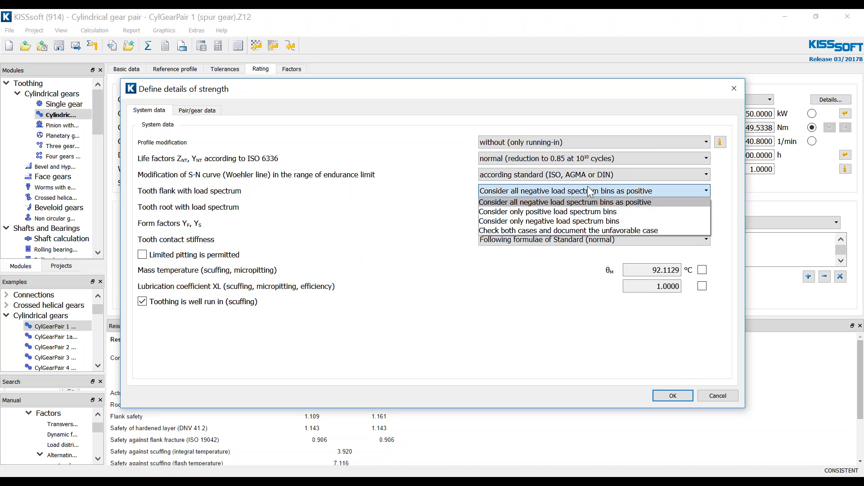
pyautogui.click(545, 232)
pyautogui.click(664, 394)
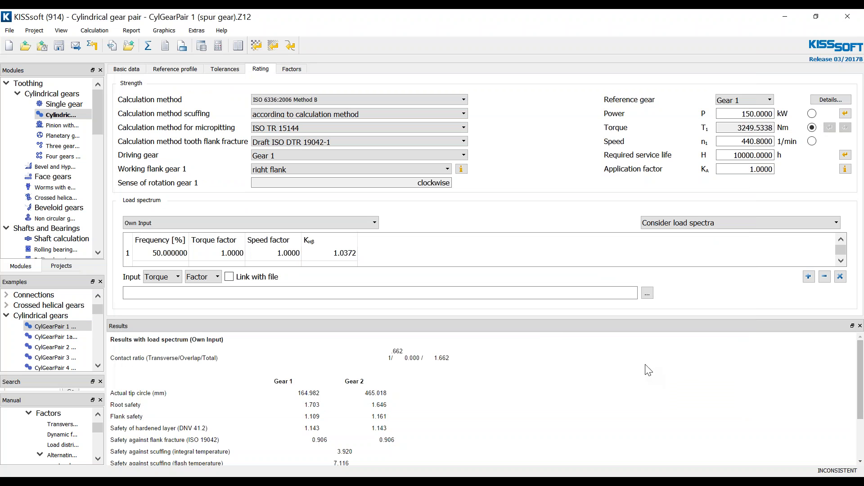
pyautogui.click(149, 46)
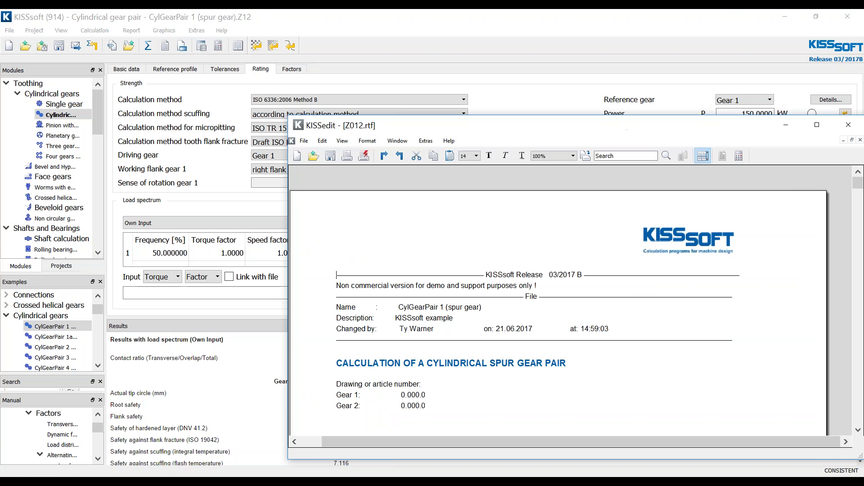
# Step: Examine the load spectrum notices, safeties and tooth root strength sections in the calculation report, and close the report
pyautogui.moveTo(489, 126); pyautogui.dragTo(335, 29)
pyautogui.scroll(-20, 411, 222)
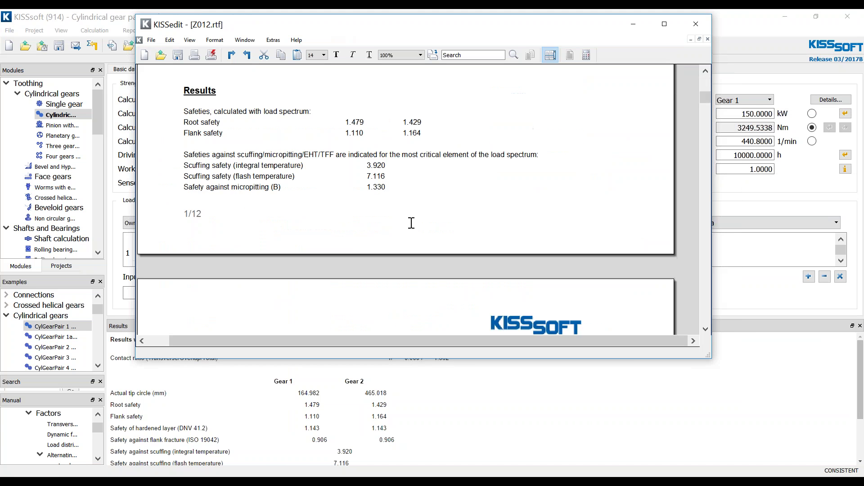
pyautogui.scroll(-20, 411, 225)
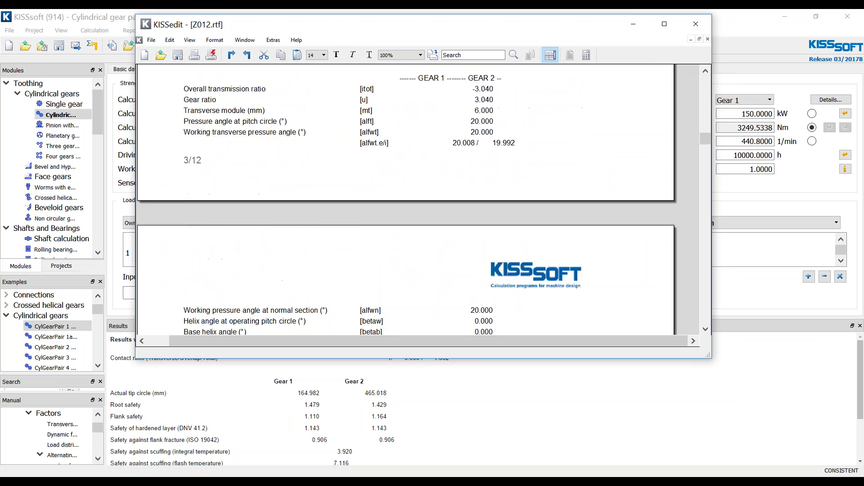
pyautogui.scroll(-20, 412, 224)
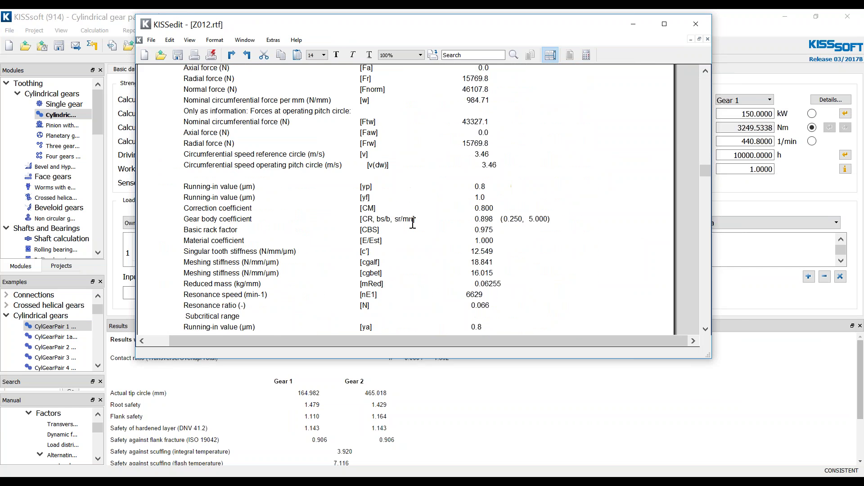
pyautogui.scroll(-4, 413, 224)
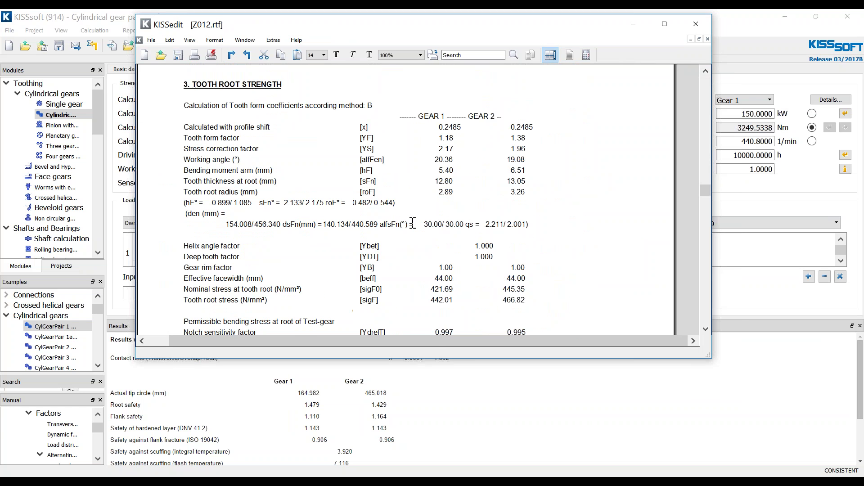
pyautogui.scroll(-8, 413, 223)
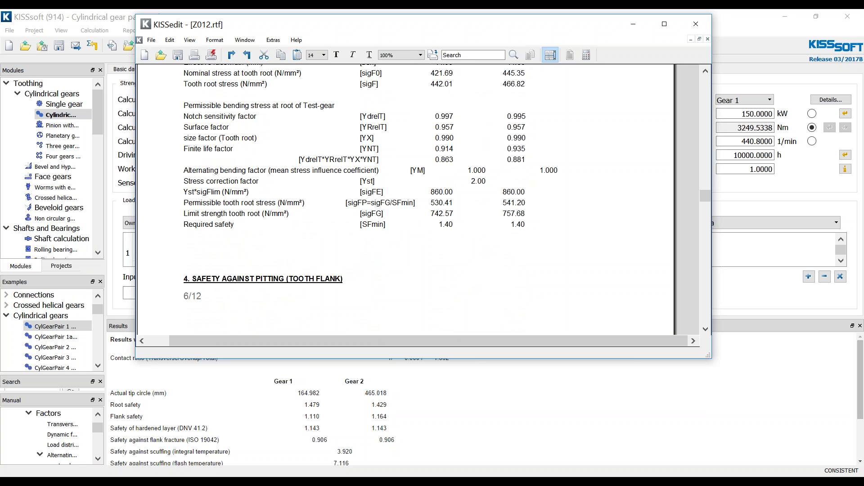
pyautogui.moveTo(709, 197); pyautogui.dragTo(708, 94)
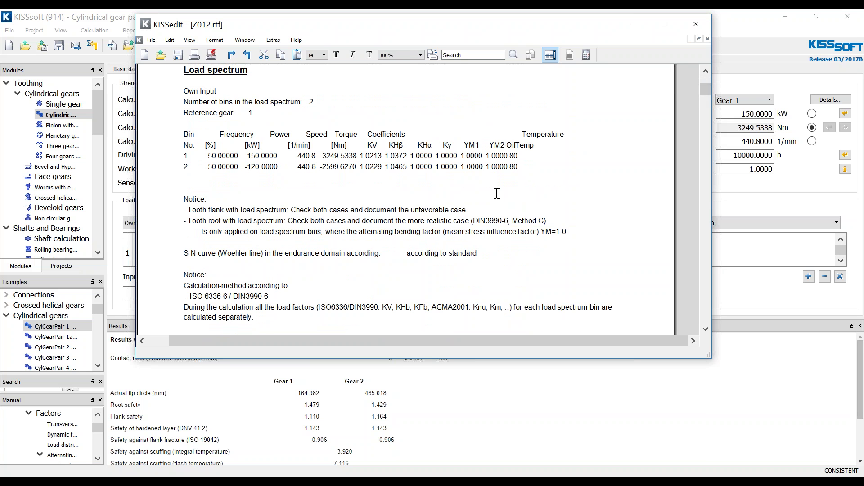
pyautogui.scroll(-4, 488, 209)
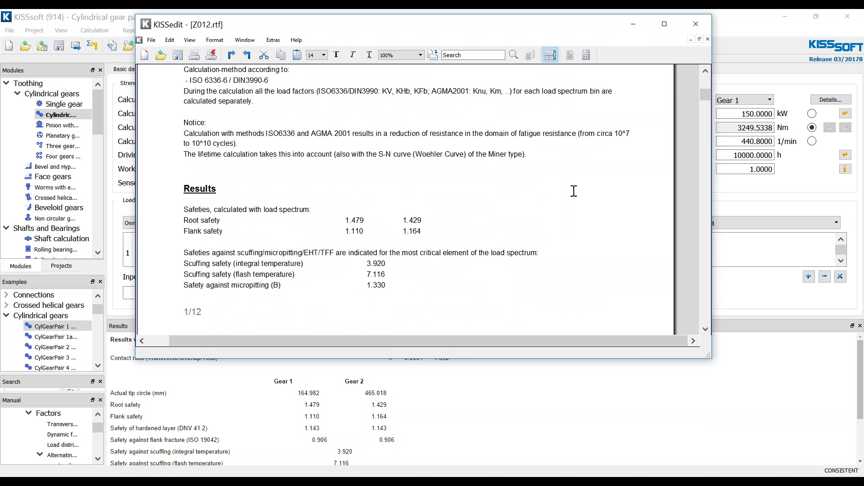
pyautogui.scroll(-1, 706, 106)
pyautogui.moveTo(705, 103); pyautogui.dragTo(675, 262)
pyautogui.click(628, 235)
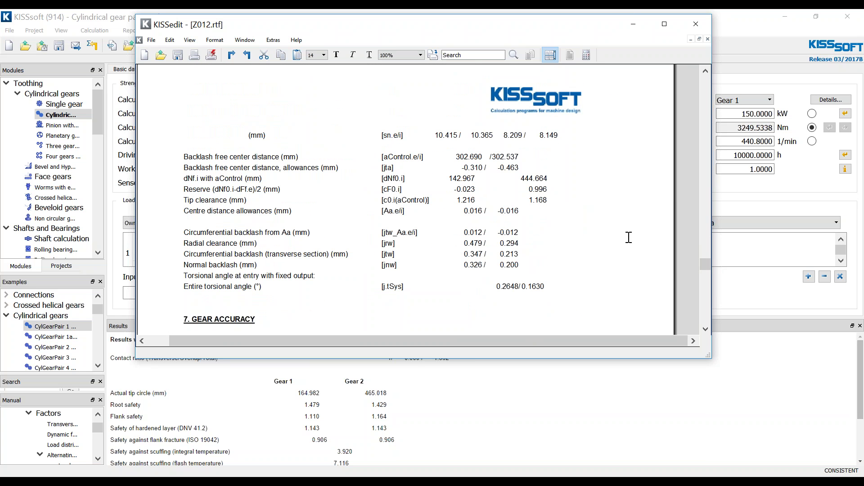
pyautogui.click(694, 26)
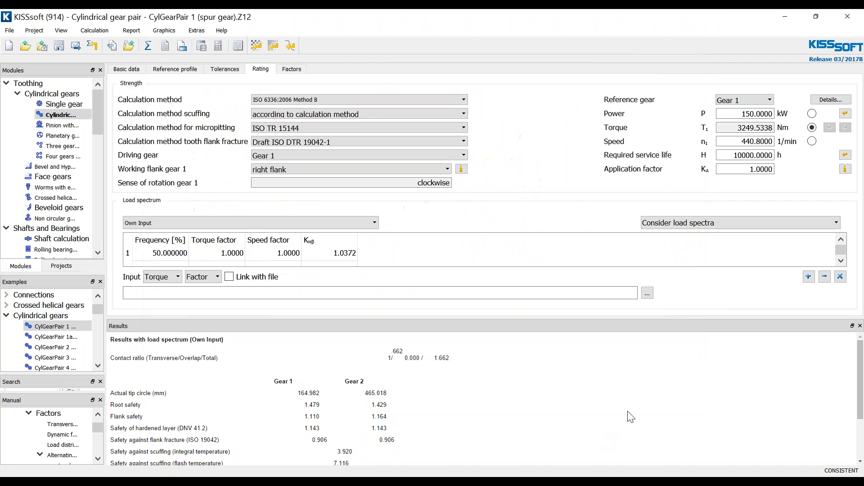